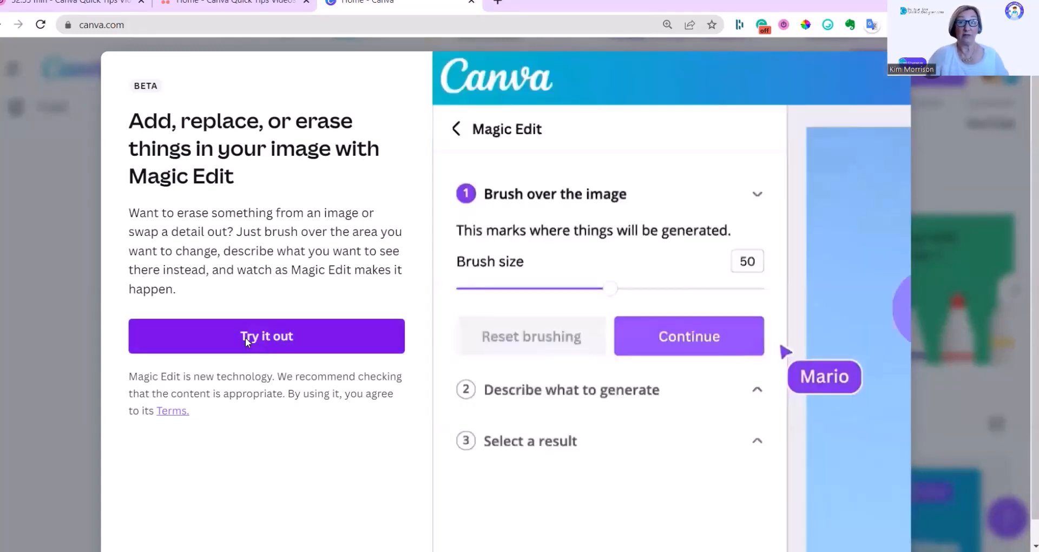
Step: Try out the Magic Edit demo design and start Magic Edit on the daisy photo on page 1
click(245, 336)
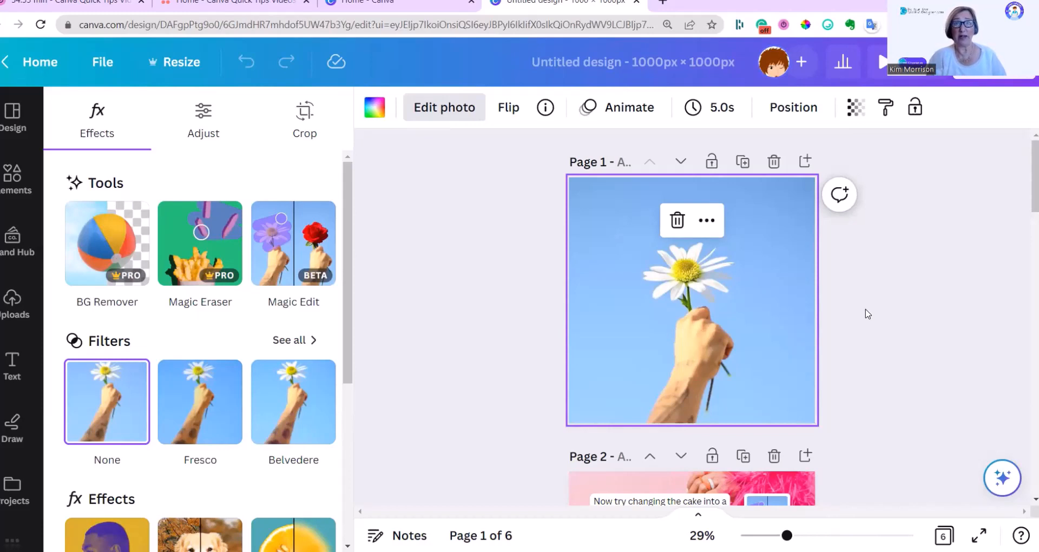
click(652, 310)
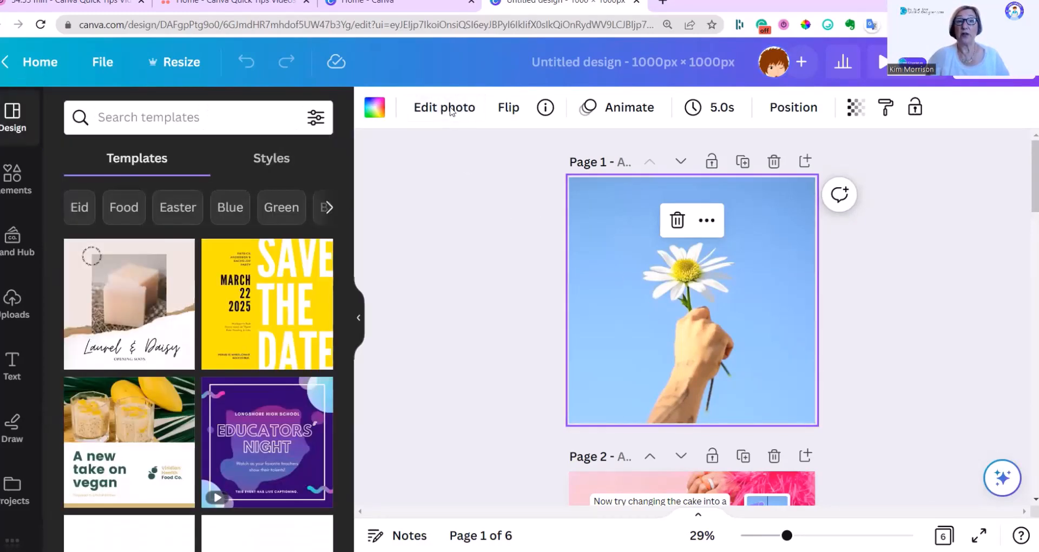
click(445, 109)
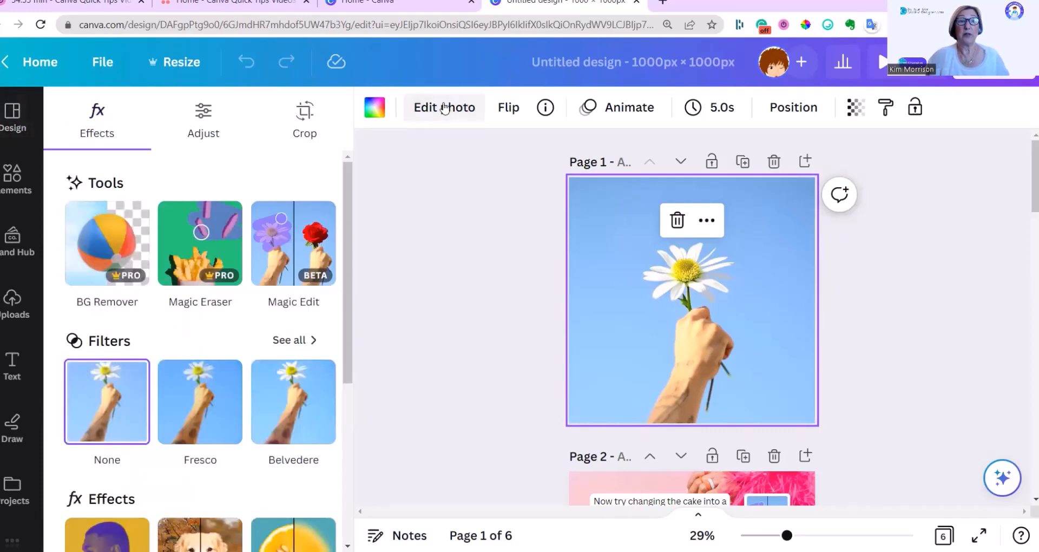
click(296, 253)
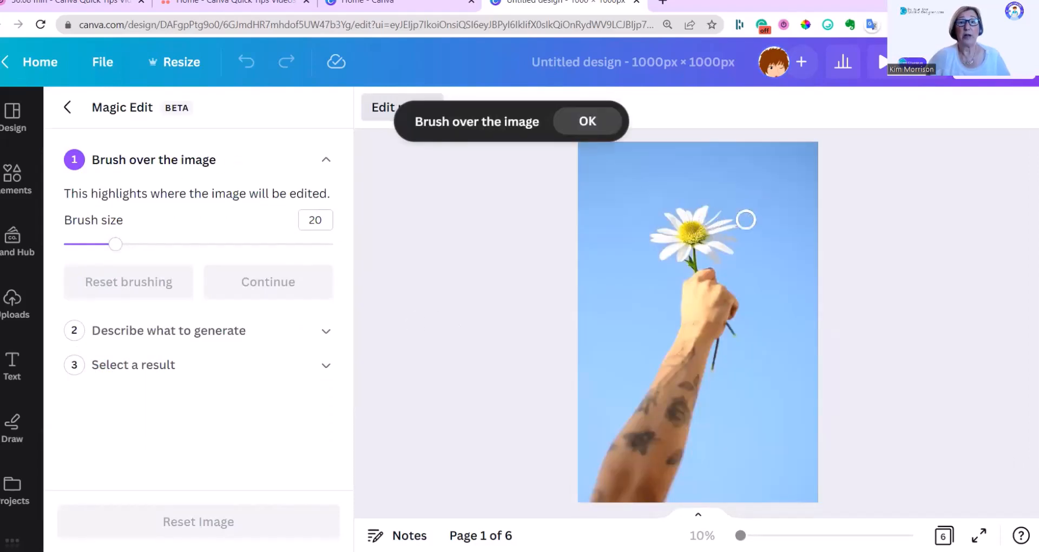
Step: Brush over the daisy, mark the area beside the loose stem under the hand with brush size 6, and continue to the description
mouse_move(656, 225)
mouse_down()
mouse_move(720, 241)
mouse_move(711, 222)
mouse_move(684, 211)
mouse_move(613, 207)
mouse_move(754, 217)
mouse_up()
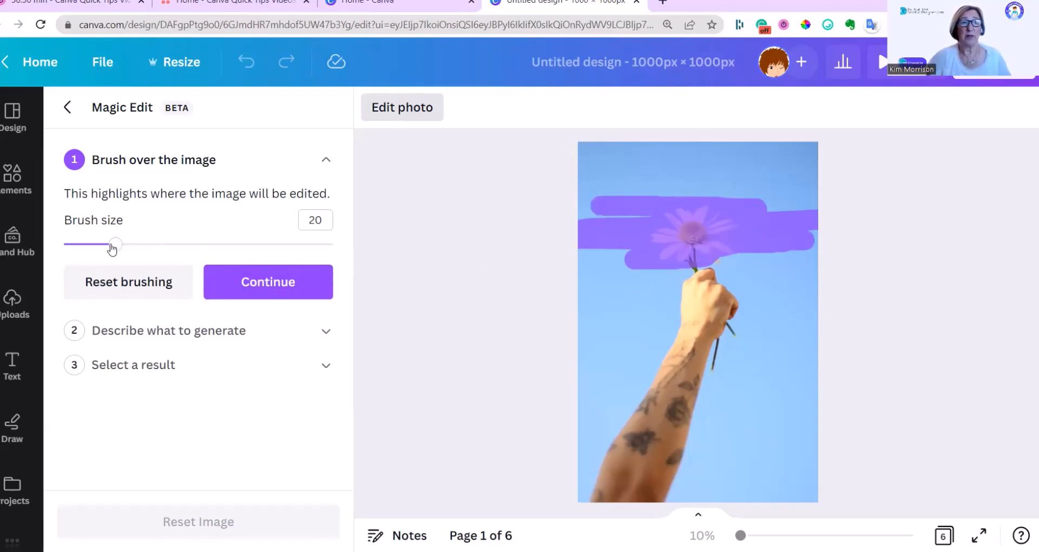
drag(111, 247, 76, 244)
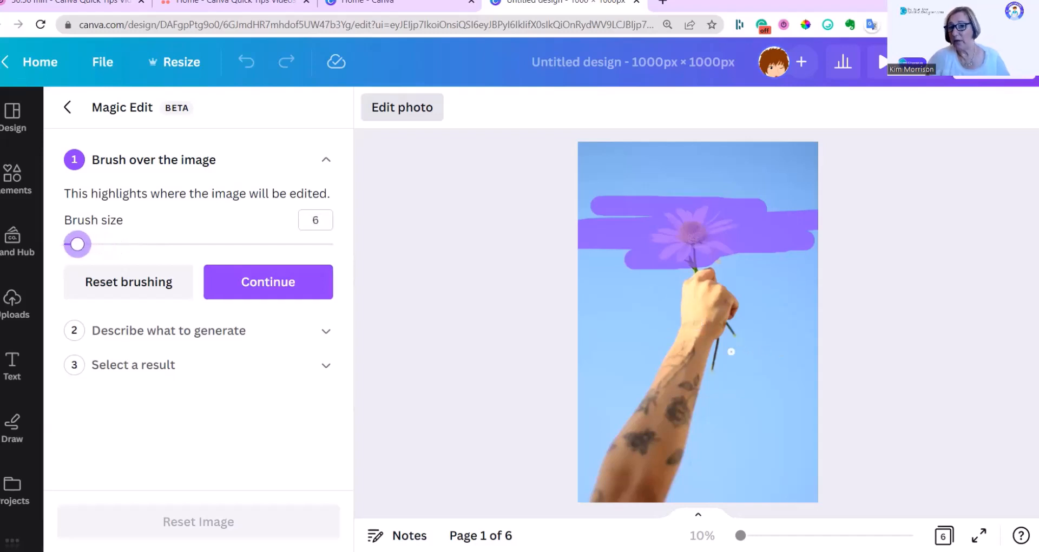
drag(737, 322, 750, 330)
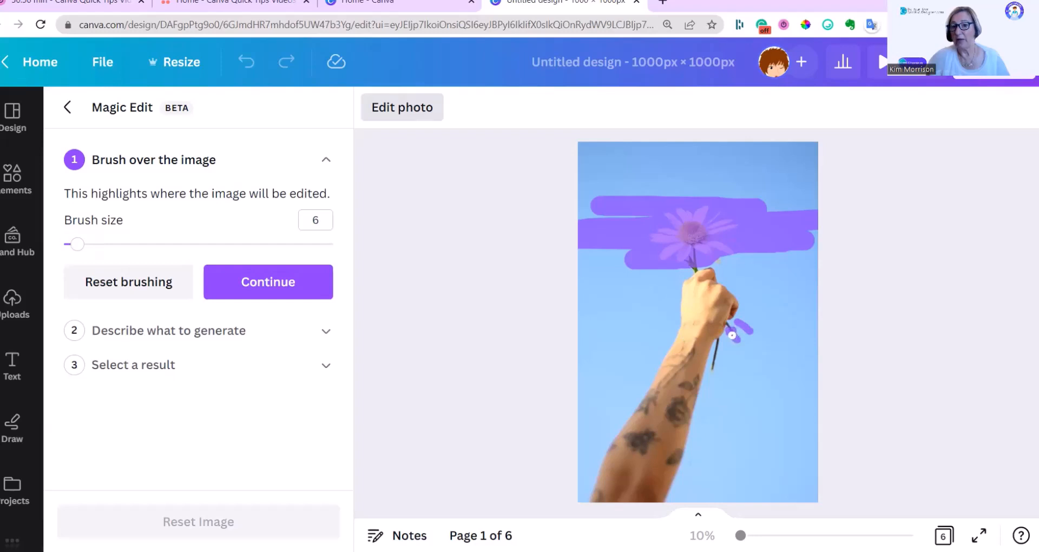
click(270, 287)
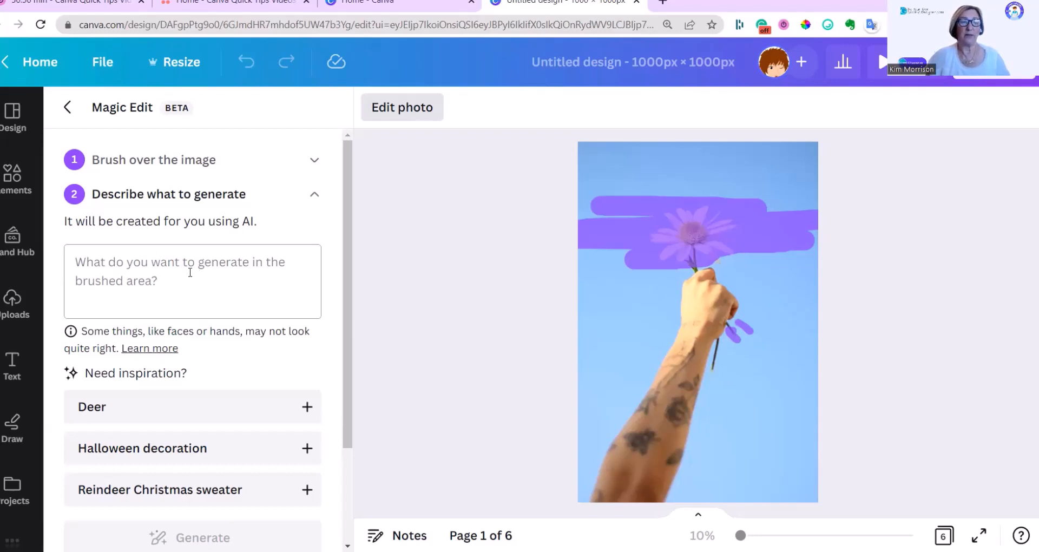
Step: Describe the replacement for the brushed area as "Tulip" and generate the results
scroll(190, 272, down, 3)
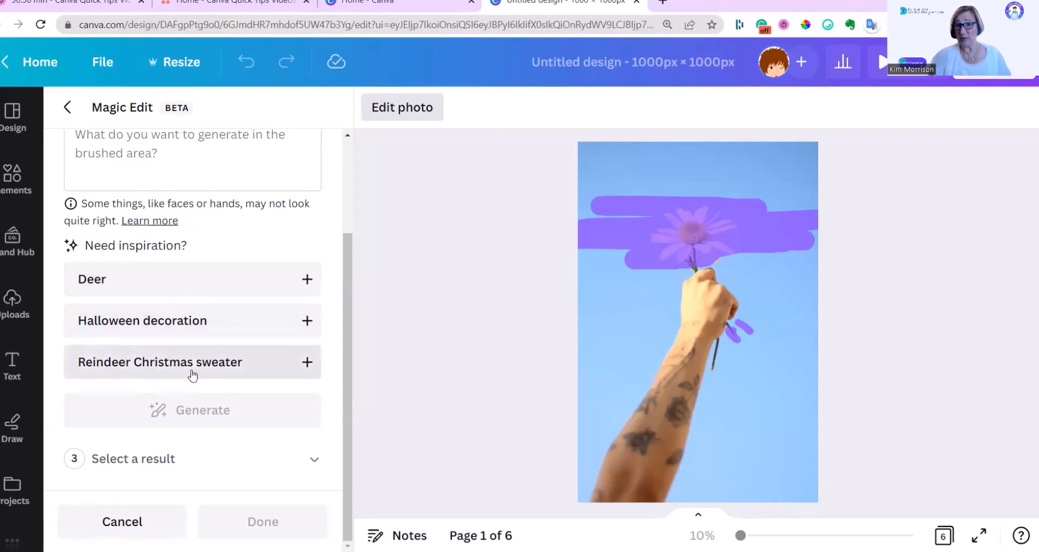
scroll(195, 336, up, 3)
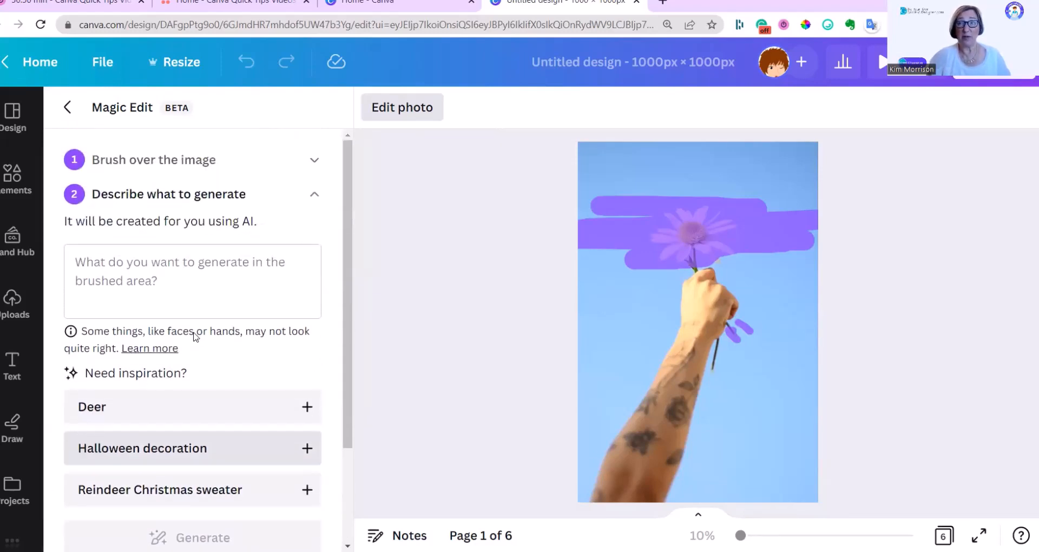
click(114, 288)
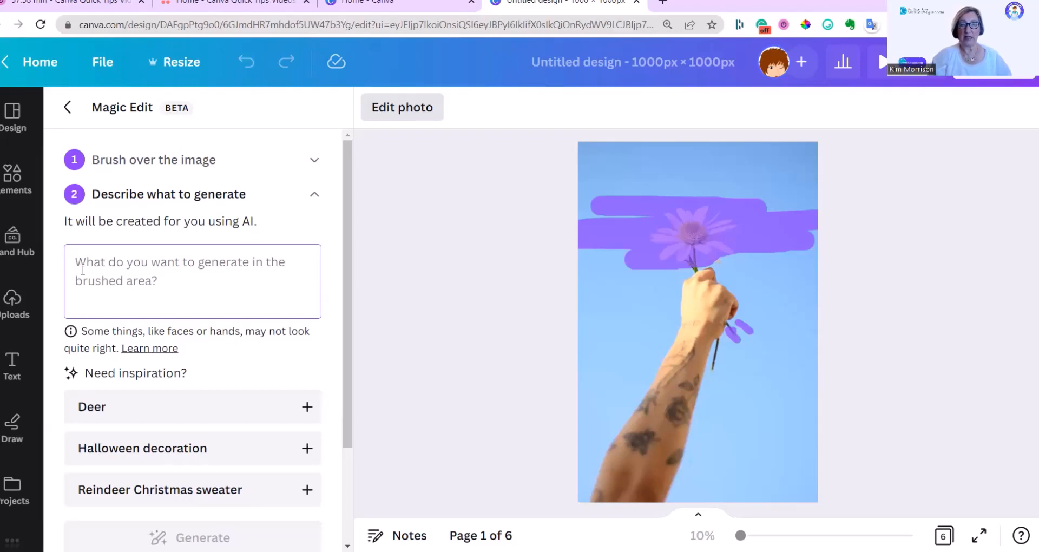
text(Tulip)
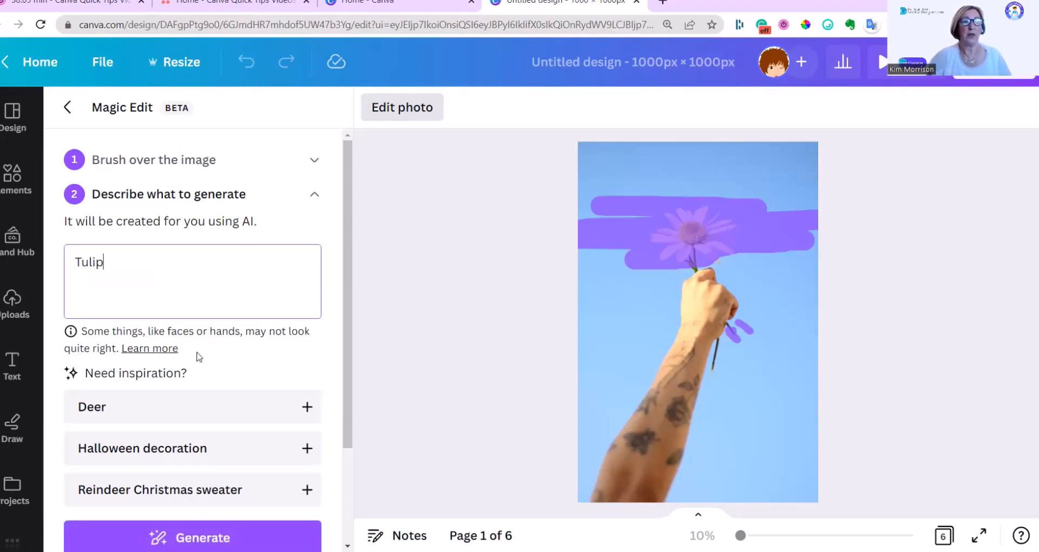
scroll(198, 356, down, 3)
click(174, 412)
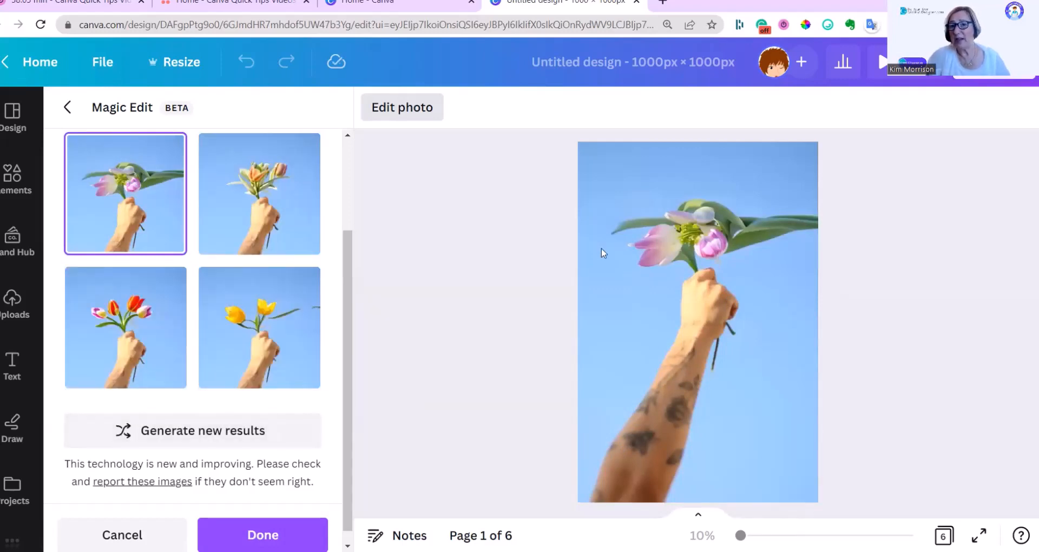
Step: Preview the other tulip results on the photo, finishing on the bouquet of red and purple-white tulips
click(265, 195)
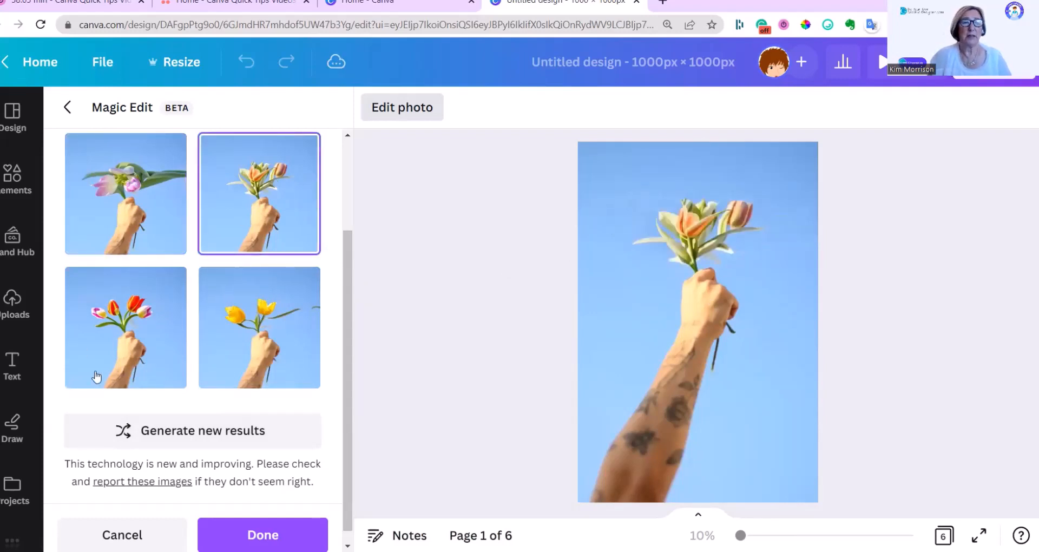
click(125, 354)
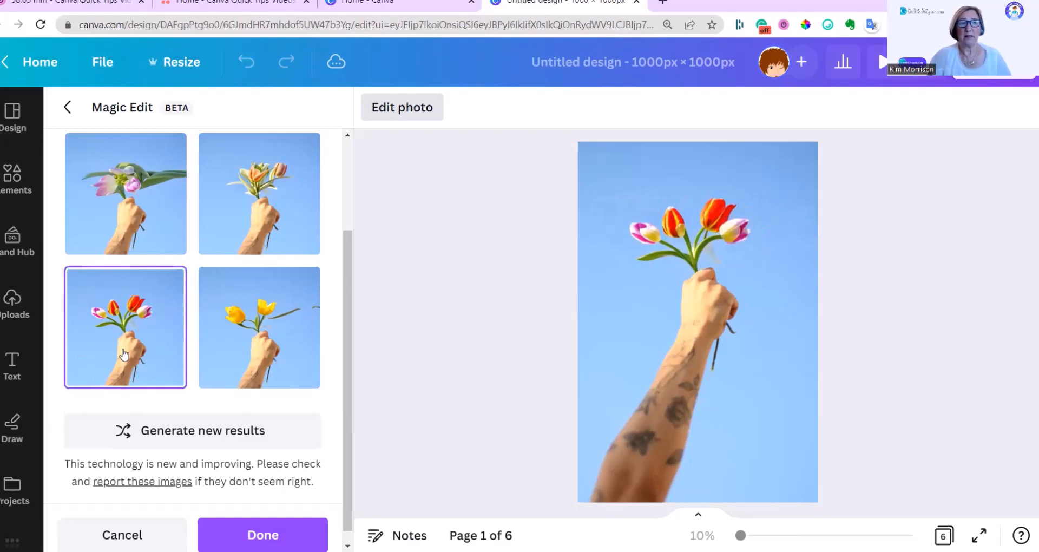
click(265, 329)
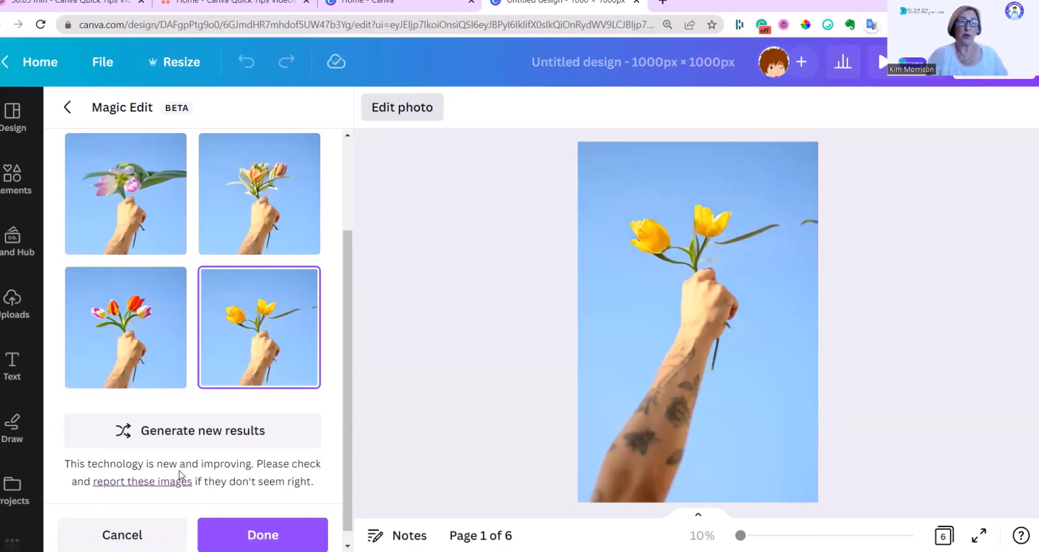
click(135, 330)
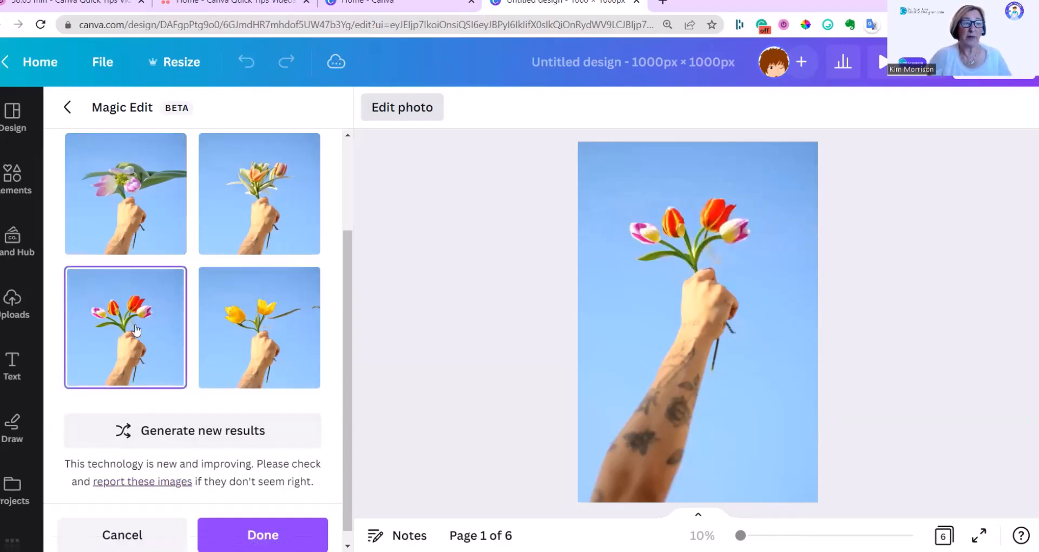
Step: Generate a new set of tulip results and preview the bouquet of pink tulips on the photo
scroll(251, 453, down, 1)
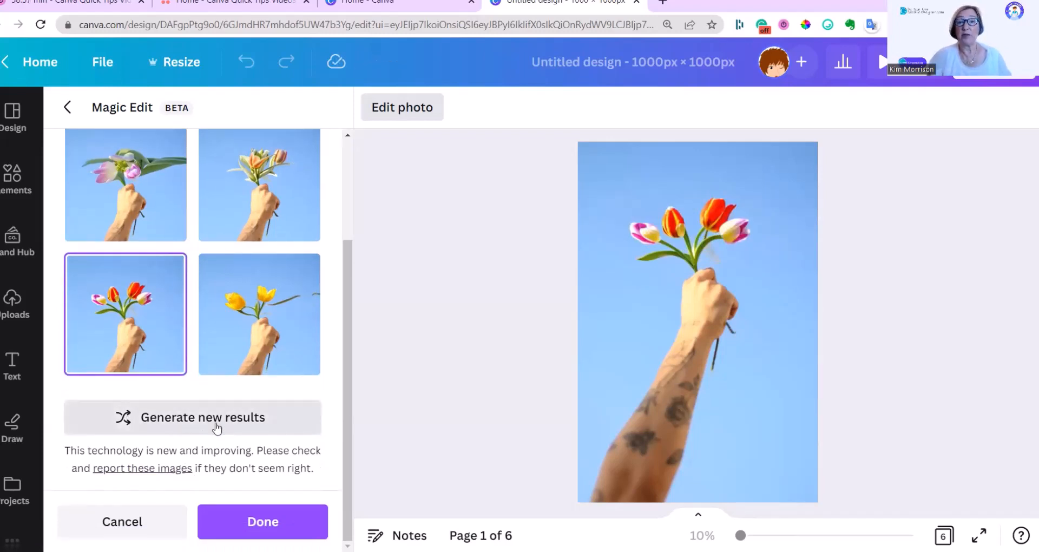
click(192, 416)
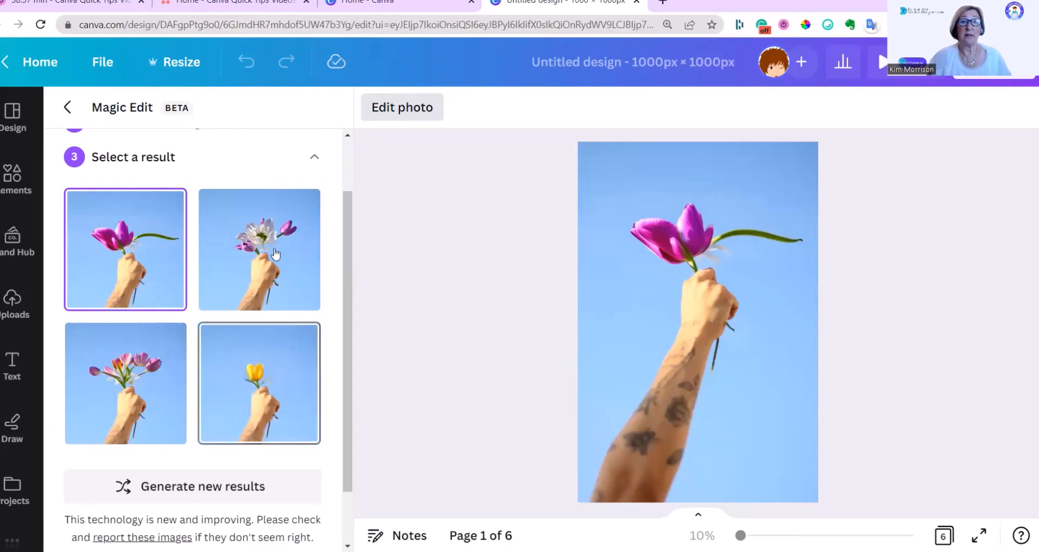
click(147, 392)
scroll(171, 317, down, 2)
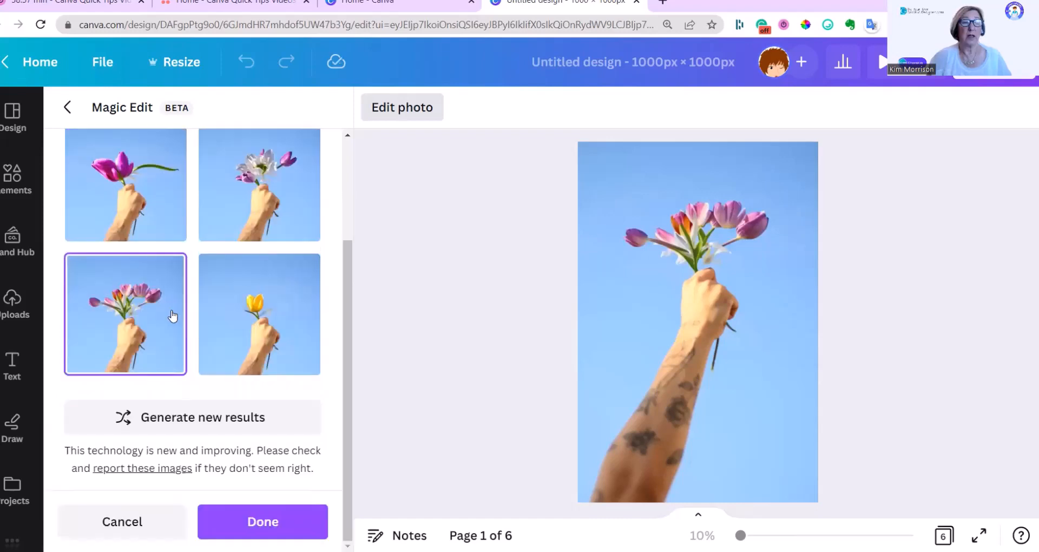
scroll(171, 315, up, 2)
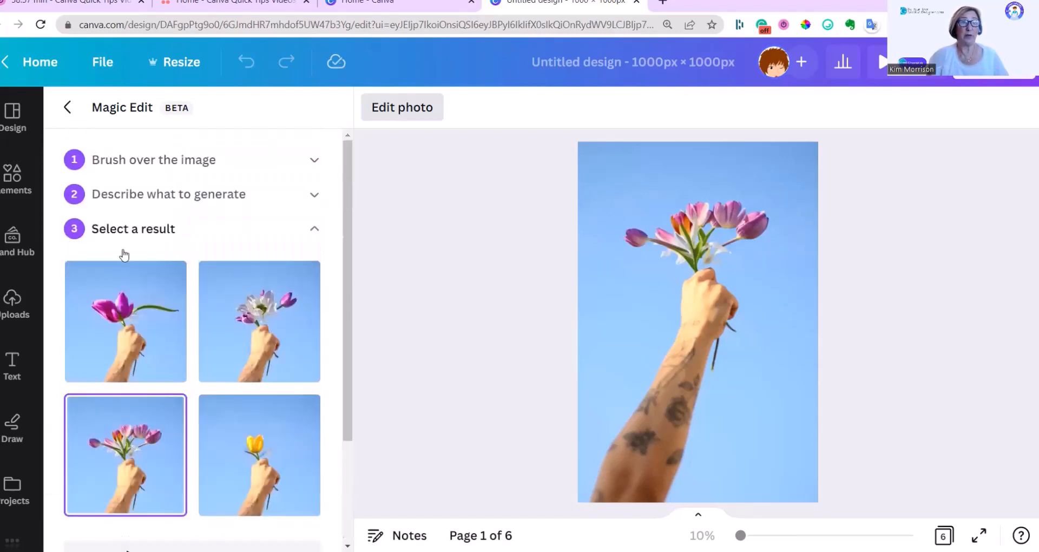
scroll(211, 222, down, 2)
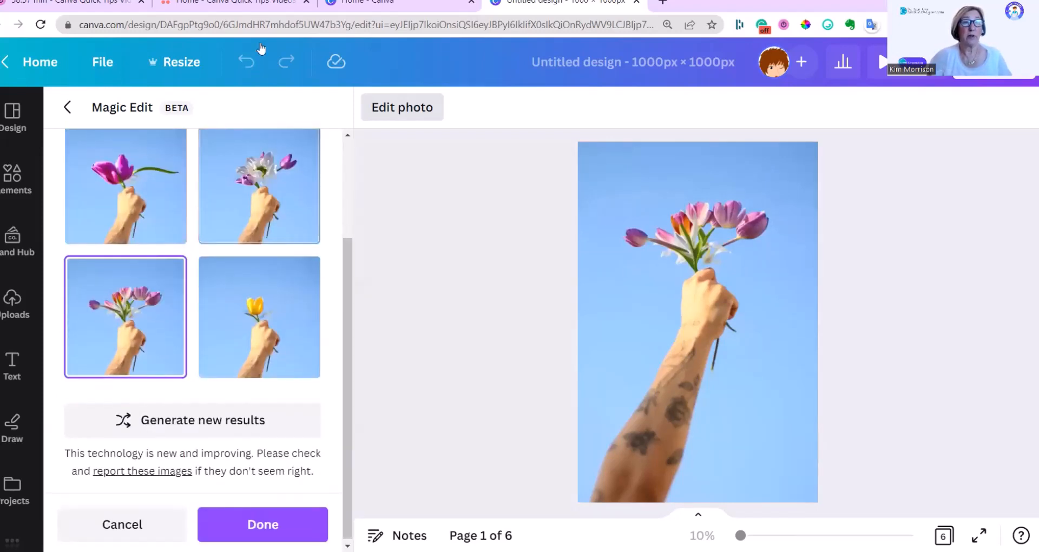
scroll(192, 281, up, 1)
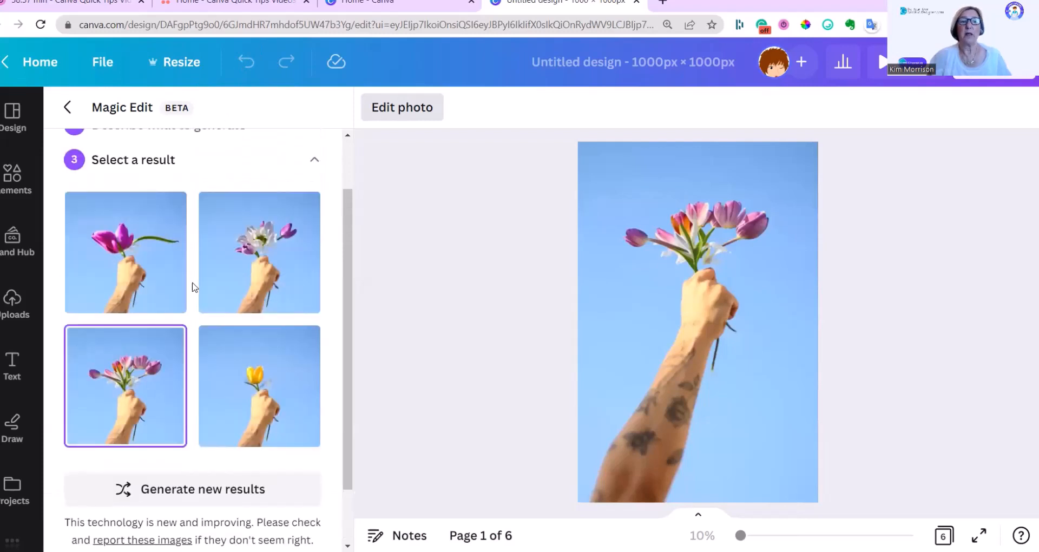
Step: Generate another set of tulip results and apply the single yellow-and-red tulip to the page 1 photo
click(180, 491)
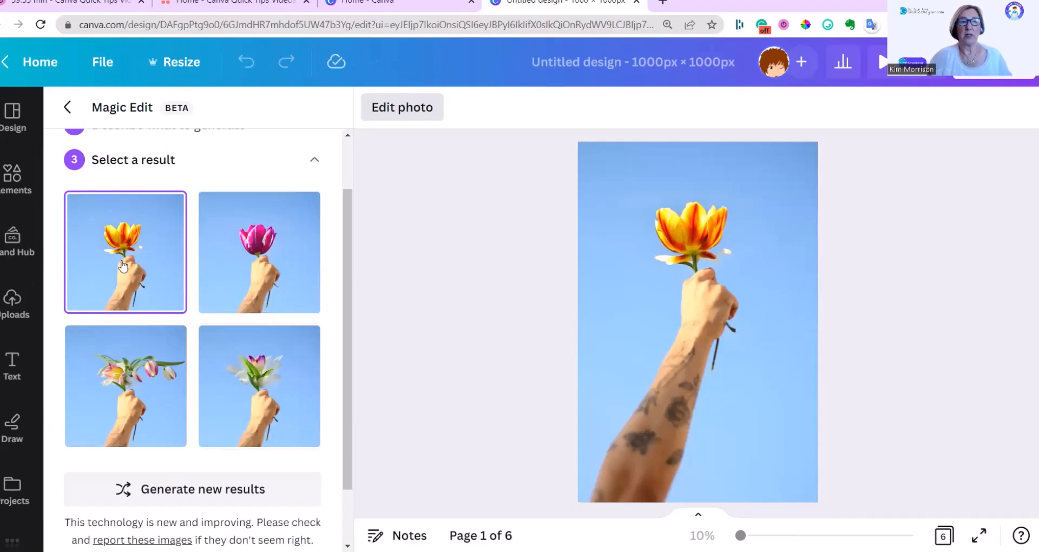
scroll(163, 449, down, 2)
click(249, 527)
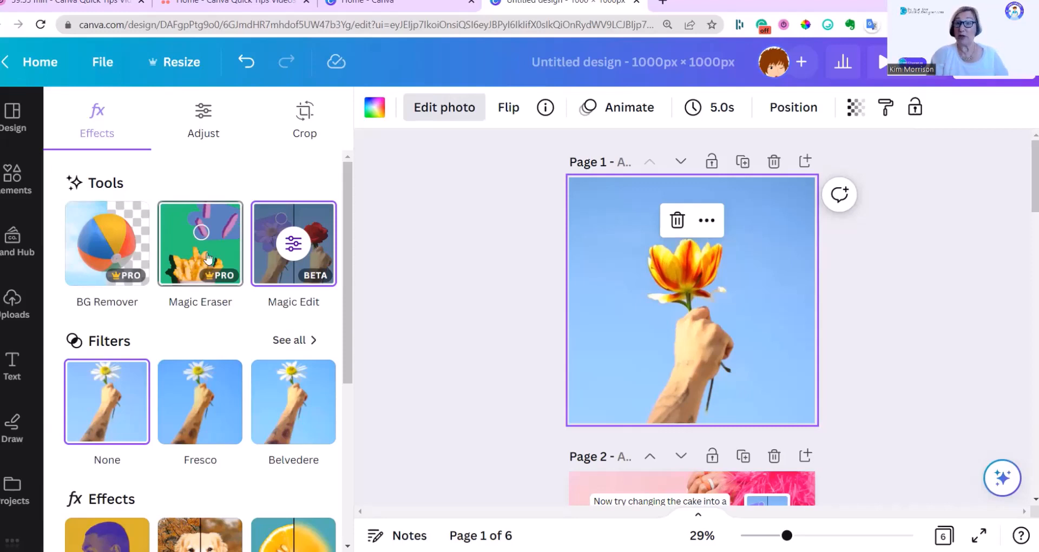
Step: Select the cake photo on page 2 and open it in Magic Edit
scroll(426, 320, down, 5)
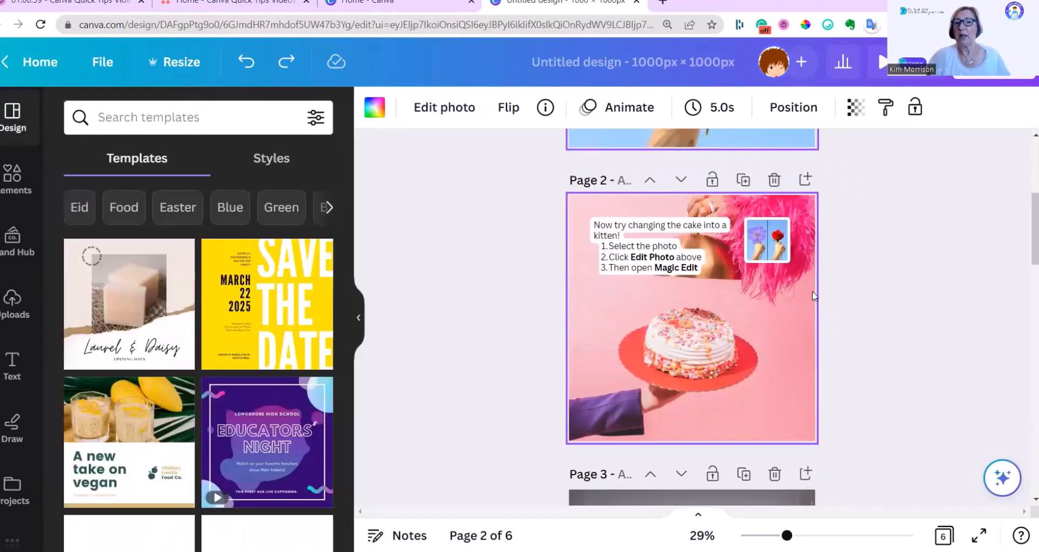
click(648, 240)
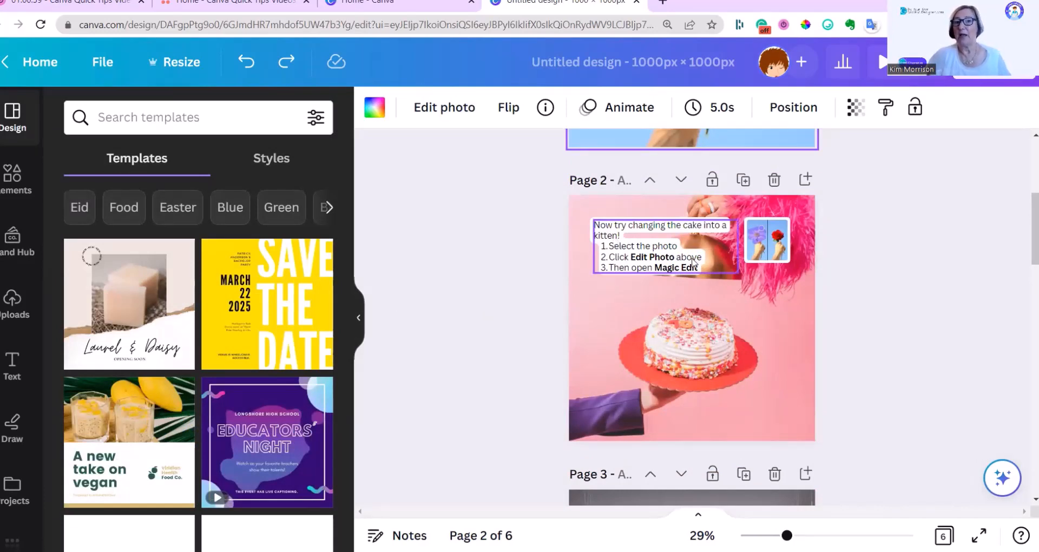
click(643, 278)
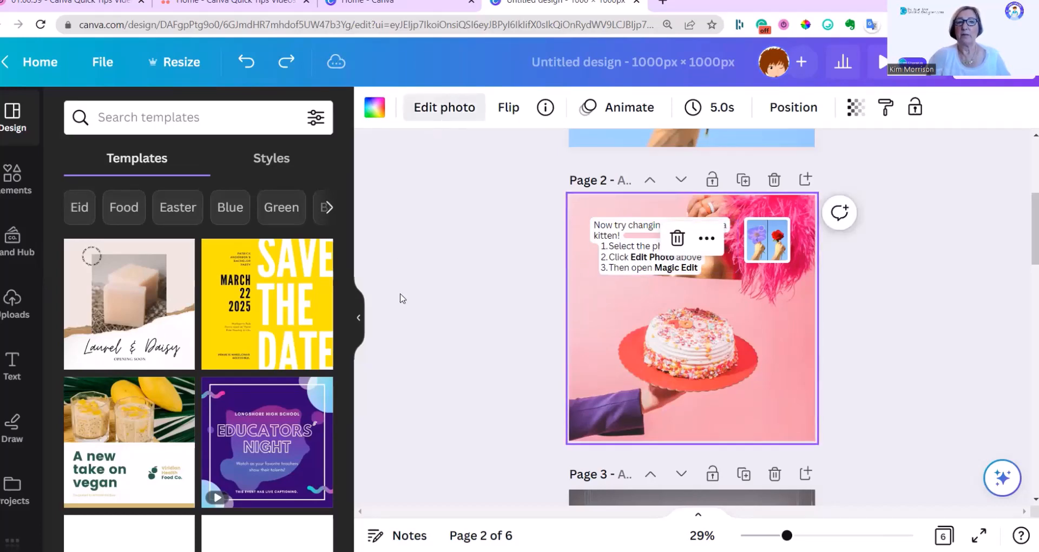
click(280, 263)
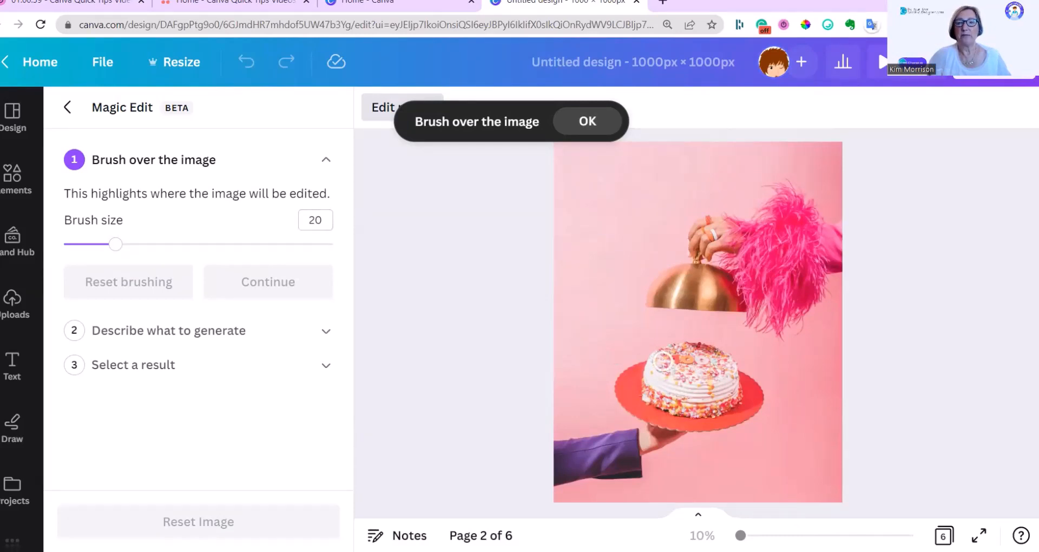
Step: Brush over the cake and its surroundings on the red plate, and continue to the description
mouse_move(654, 361)
mouse_down()
mouse_move(727, 368)
mouse_move(633, 378)
mouse_move(663, 393)
mouse_move(735, 391)
mouse_move(709, 350)
mouse_move(640, 351)
mouse_move(667, 401)
mouse_move(745, 417)
mouse_move(692, 392)
mouse_up()
mouse_move(720, 412)
mouse_down()
mouse_move(668, 413)
mouse_move(607, 378)
mouse_move(615, 376)
mouse_up()
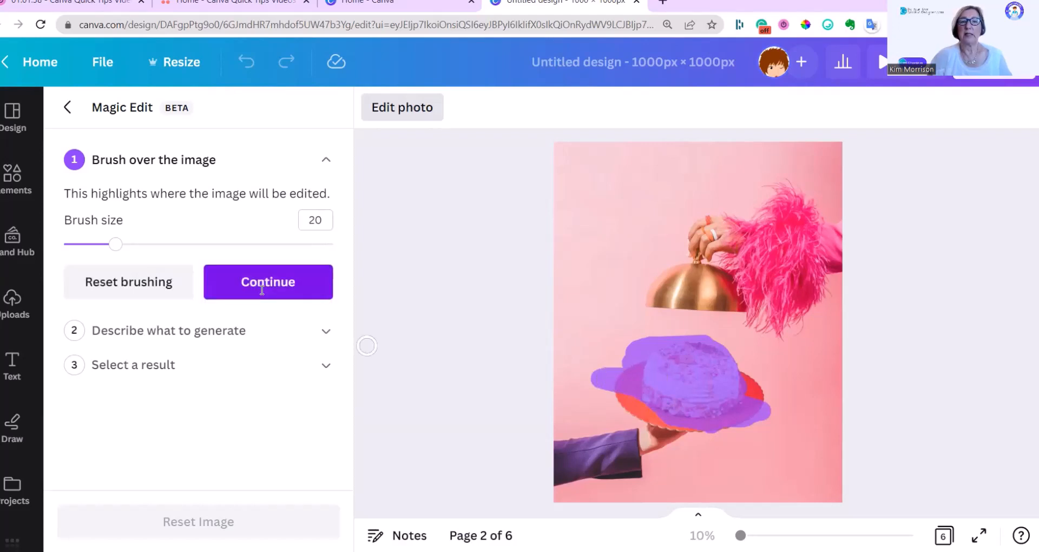
click(262, 290)
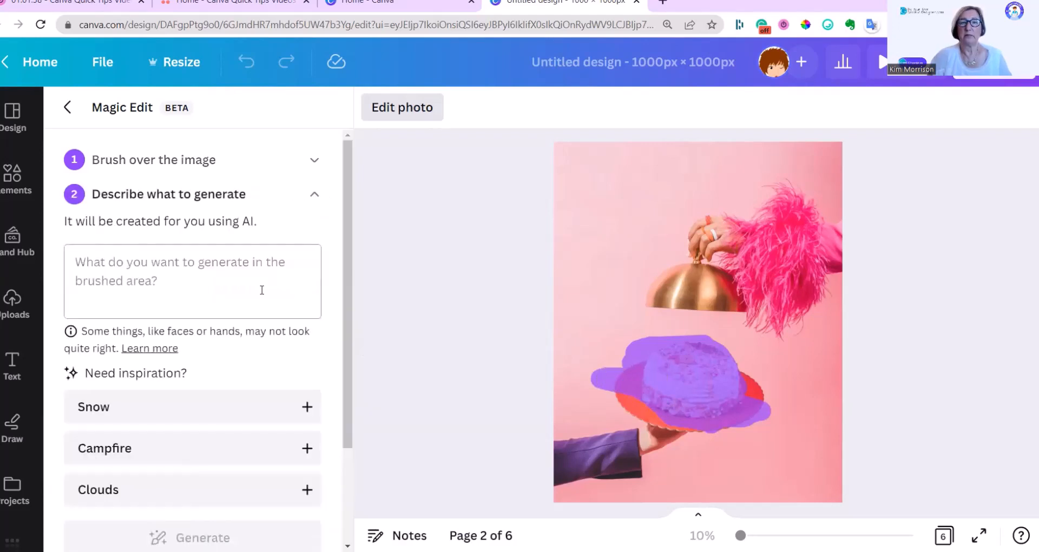
Step: Generate a "Kitten" in place of the cake and apply the first result, the tabby-and-white kitten lying on the plate
click(219, 277)
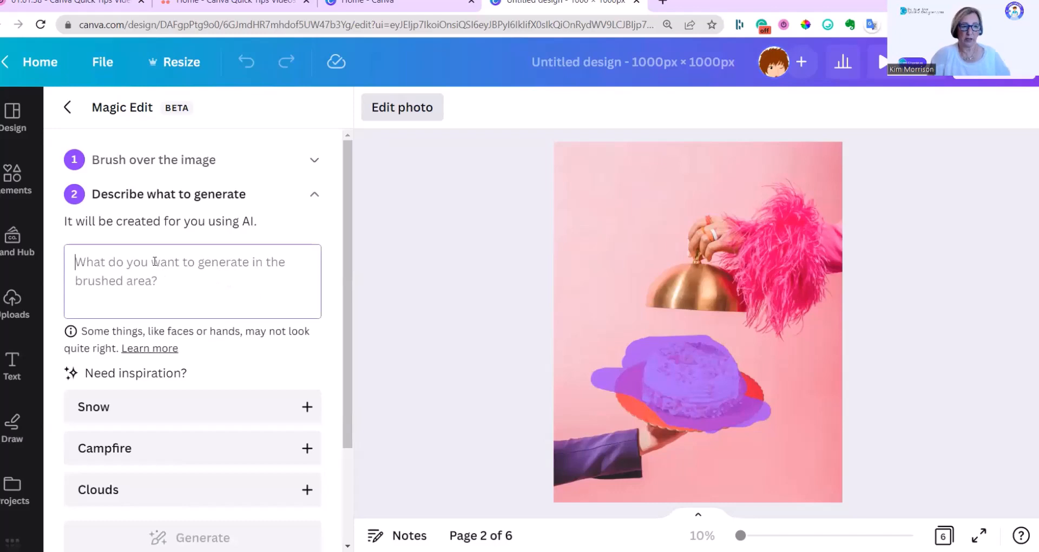
text(Kitten)
click(192, 537)
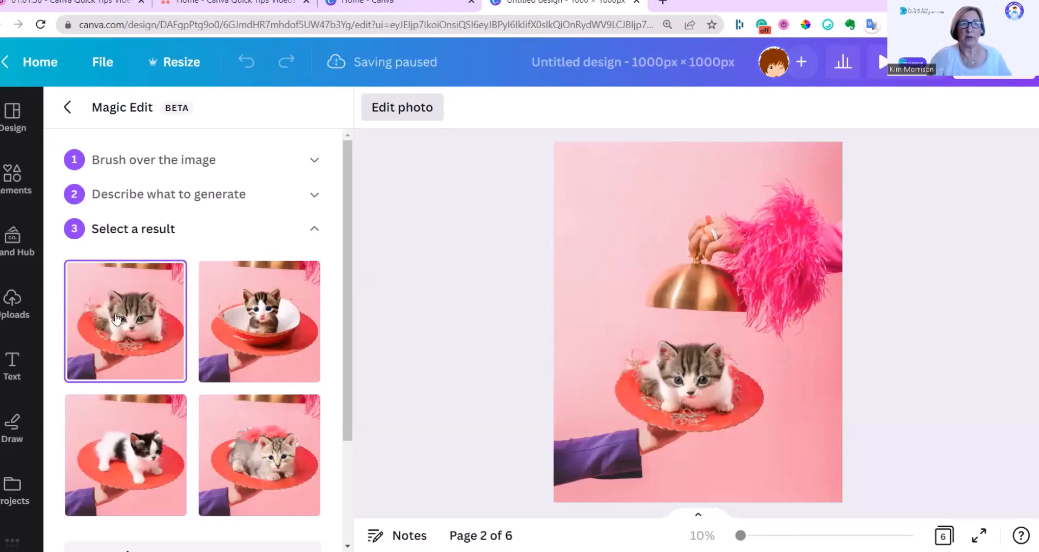
scroll(179, 431, down, 3)
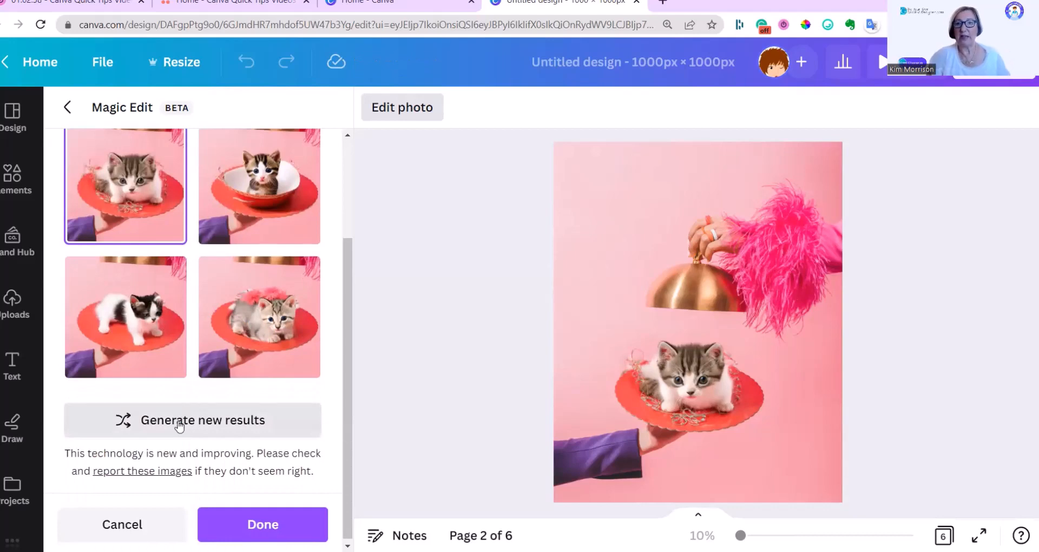
click(259, 524)
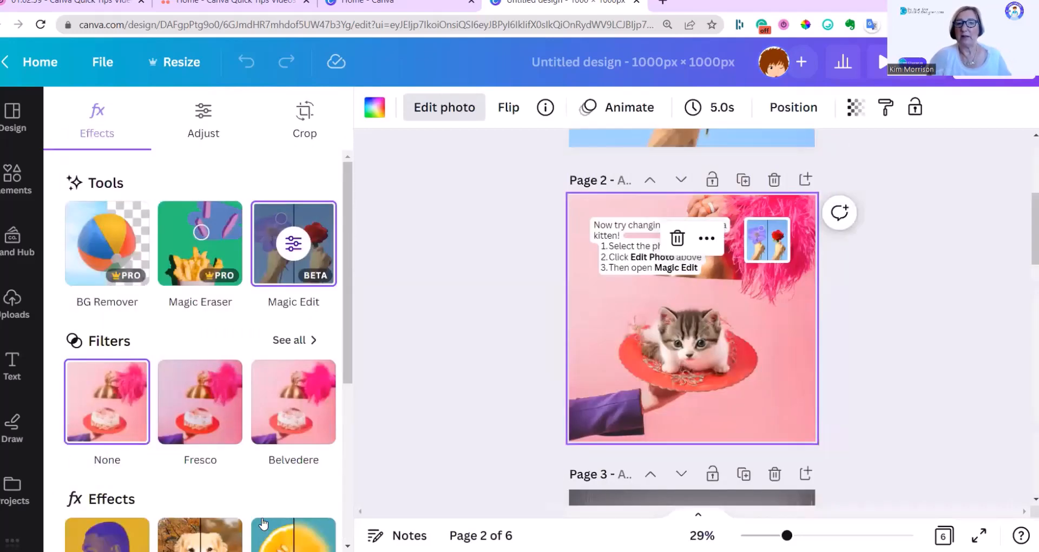
Step: Select the living-room photo with the blank frame on page 3 and open it in Magic Edit
scroll(860, 410, down, 5)
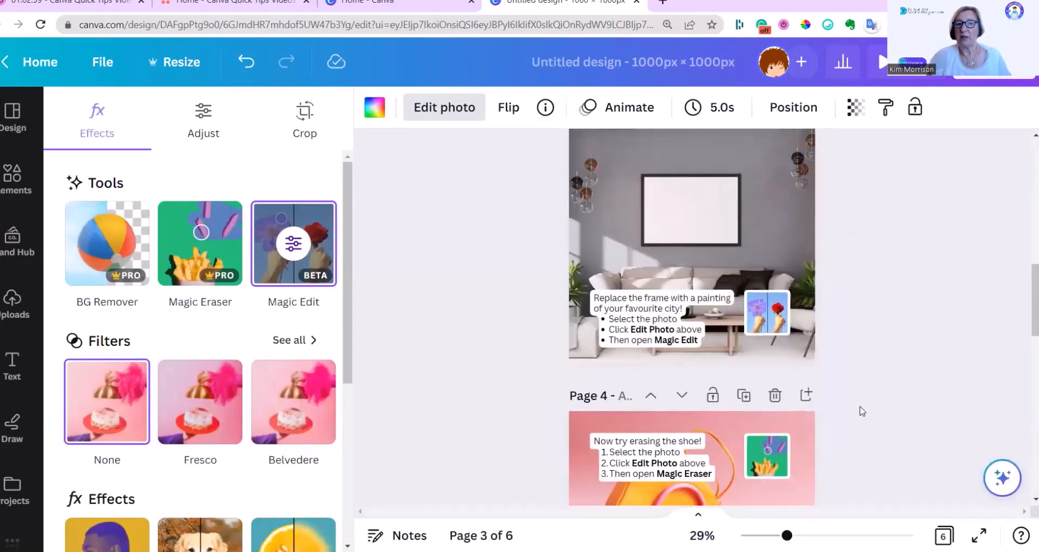
scroll(864, 409, up, 2)
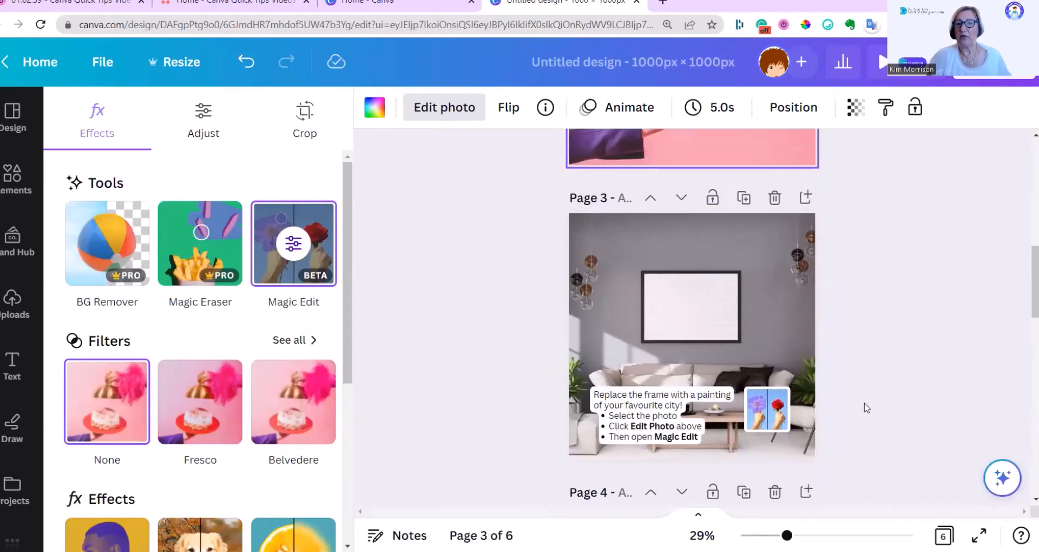
click(683, 327)
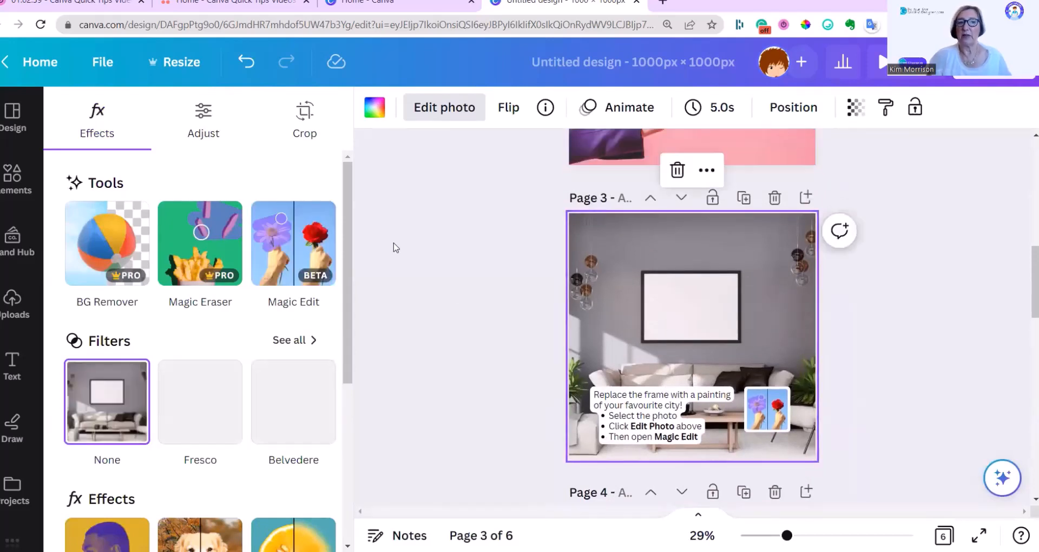
click(284, 255)
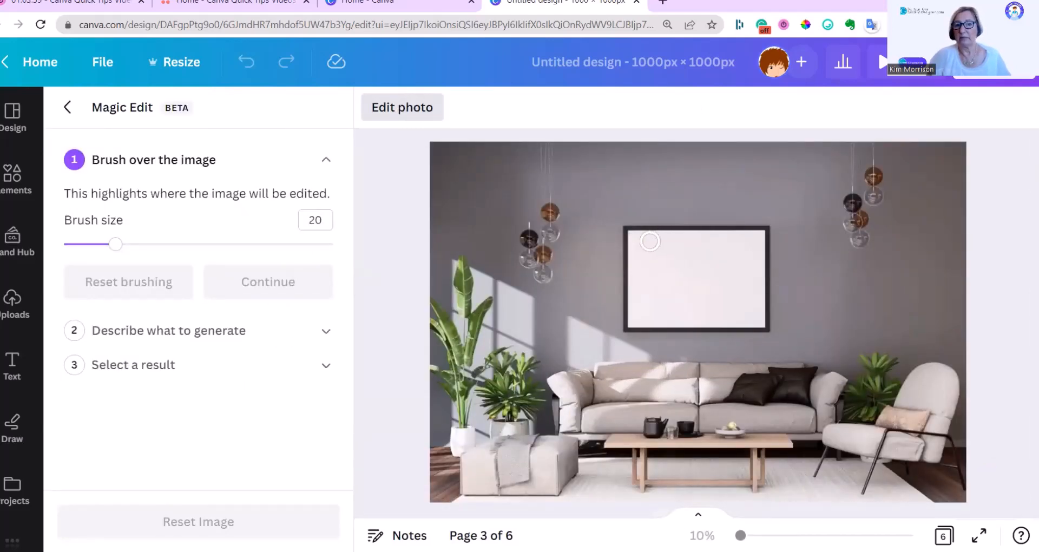
Step: Brush over the blank wall frame and its surroundings, enlarging the brush size to 36, and continue to the description
mouse_move(643, 242)
mouse_down()
mouse_move(780, 247)
mouse_move(685, 248)
mouse_move(624, 274)
mouse_move(697, 270)
mouse_up()
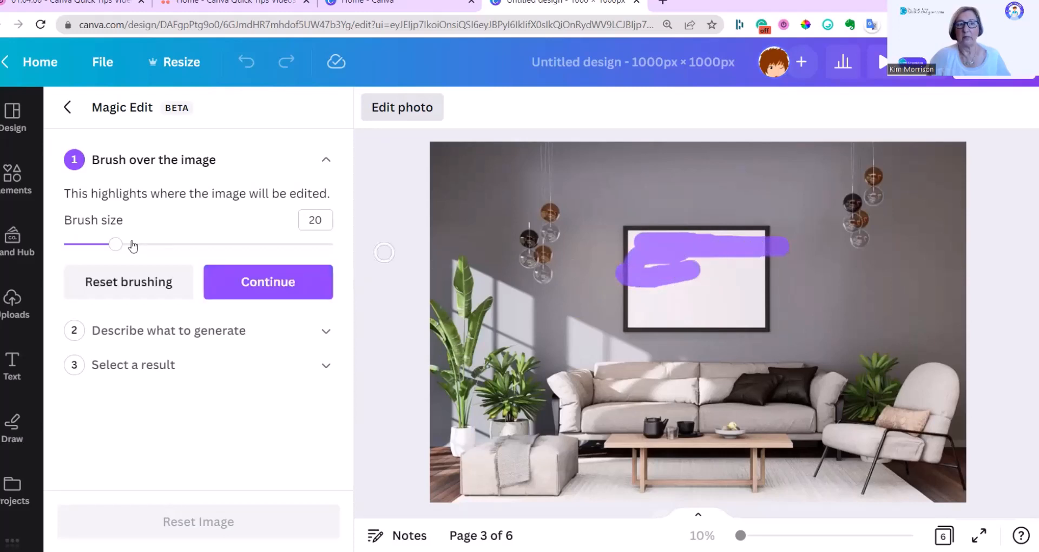
drag(120, 249, 159, 244)
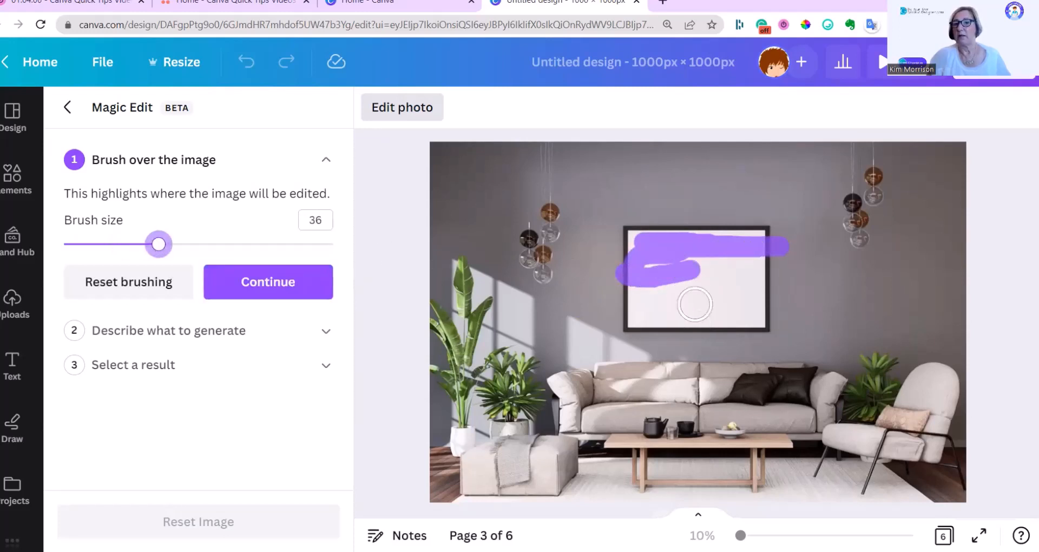
mouse_move(645, 300)
mouse_down()
mouse_move(602, 303)
mouse_move(839, 317)
mouse_move(624, 292)
mouse_move(805, 251)
mouse_move(617, 249)
mouse_move(595, 346)
mouse_up()
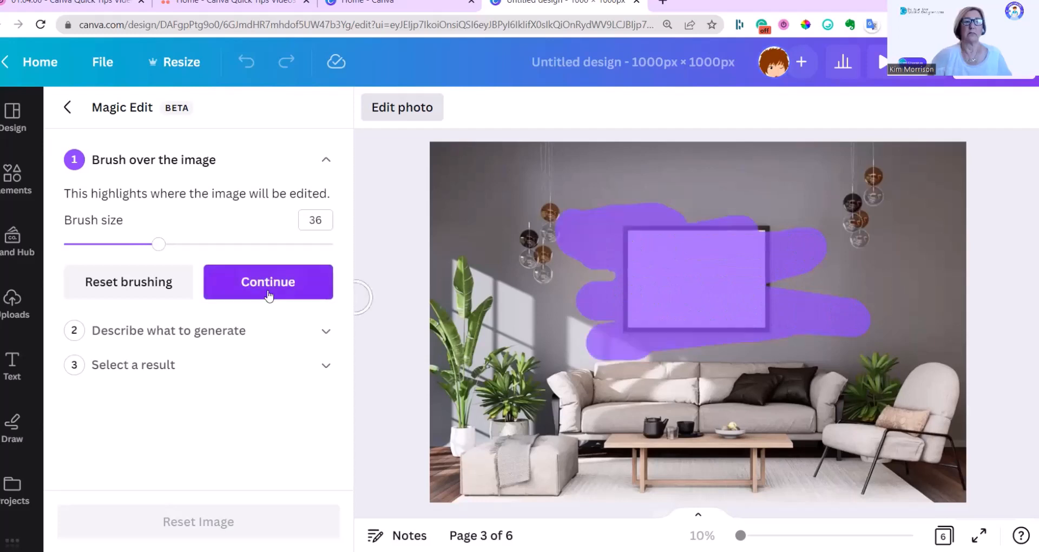
click(268, 289)
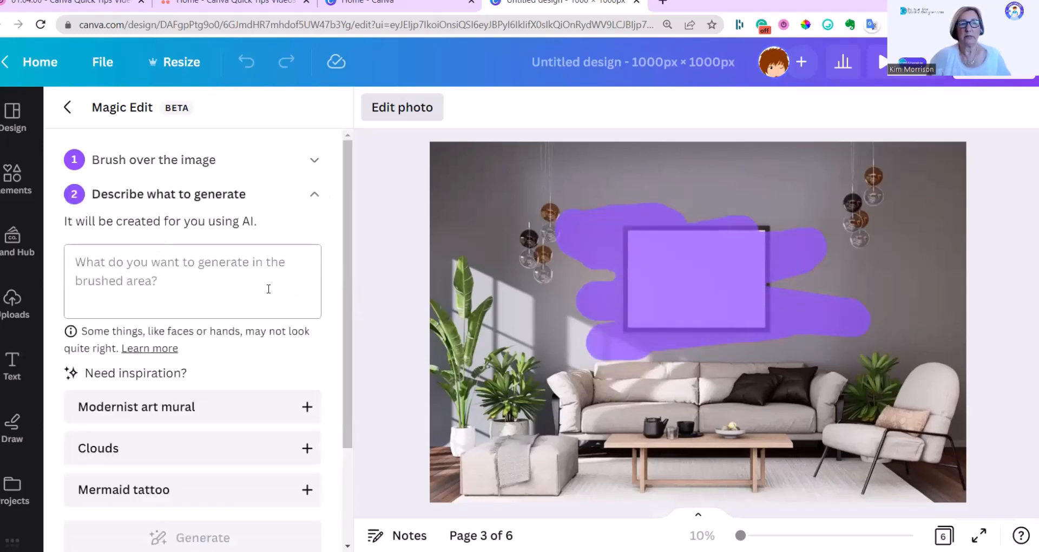
Step: Describe the replacement as "New York City Skyline Picture" and generate the results
click(120, 262)
text(New York City )
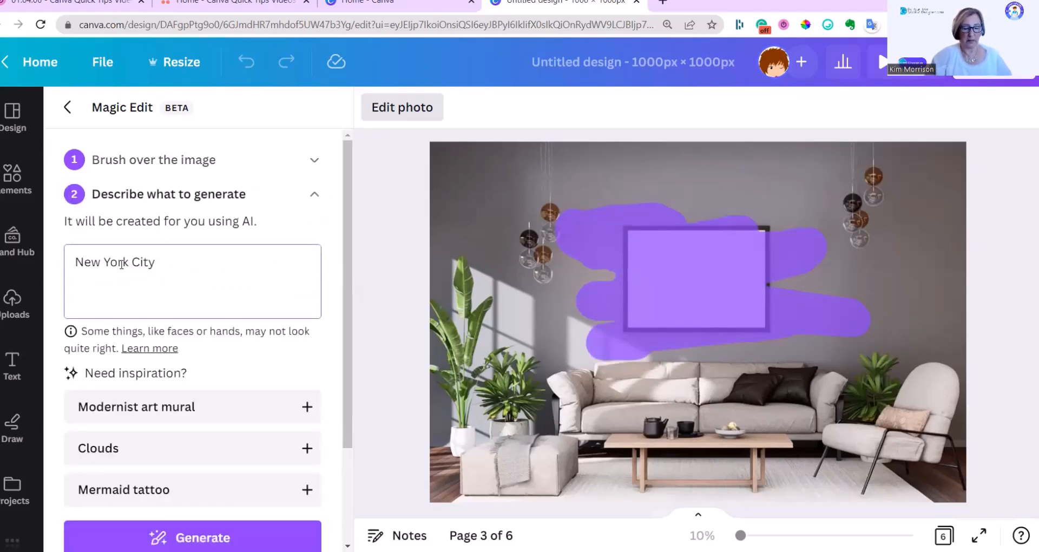
text(Skyline)
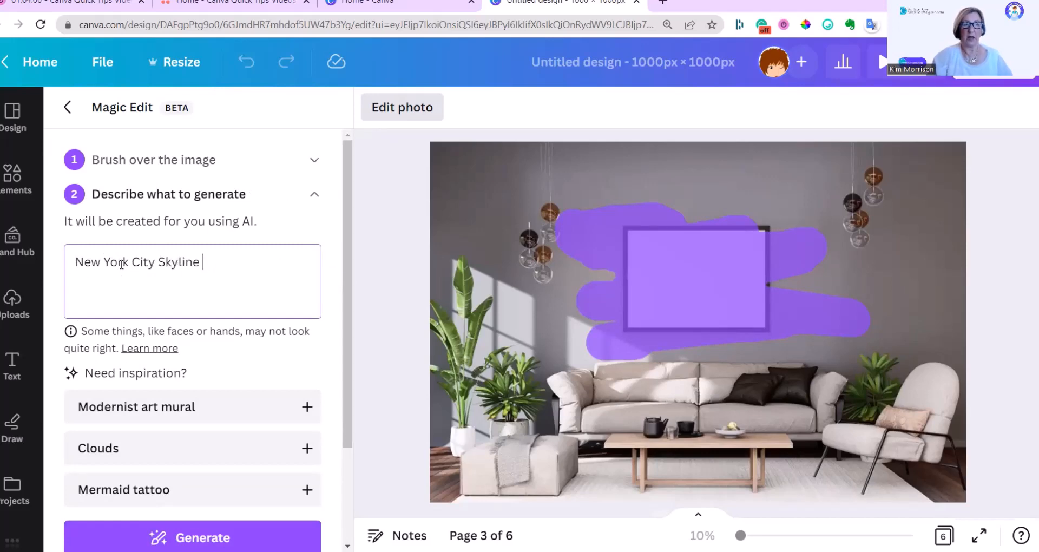
text( Pic)
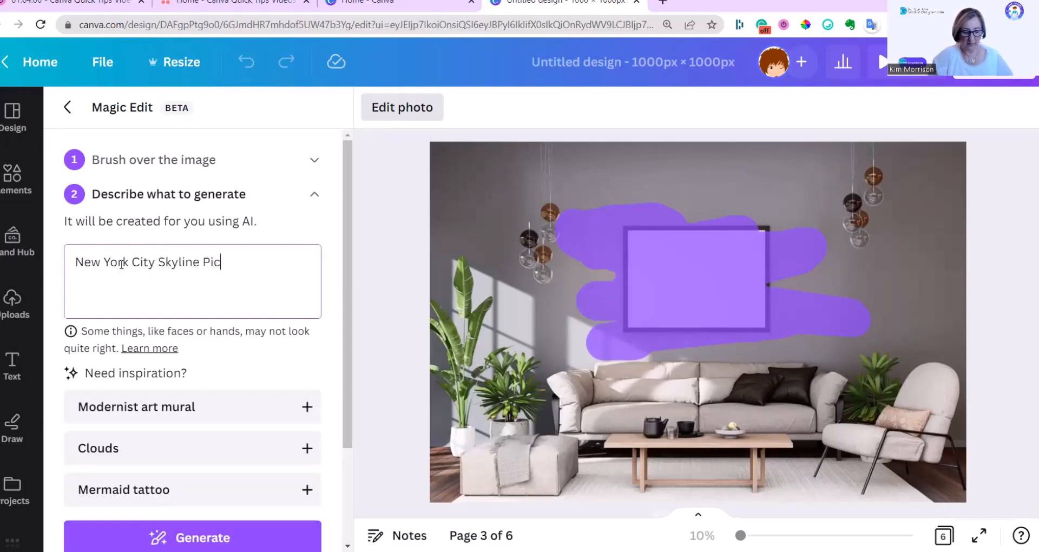
text(ture)
click(192, 538)
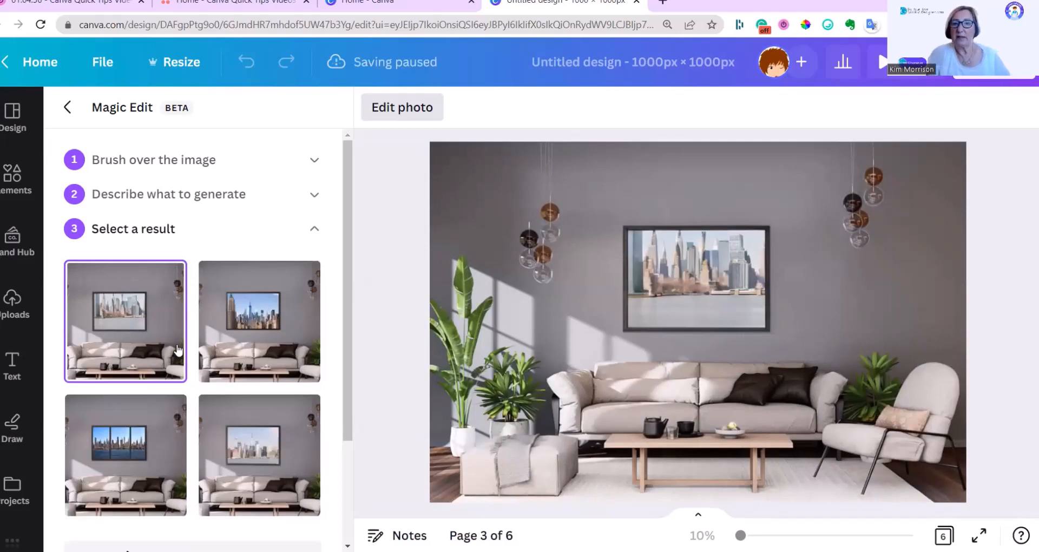
Step: Preview the other skyline results and apply the three-panel skyline picture to the page 3 photo
click(265, 299)
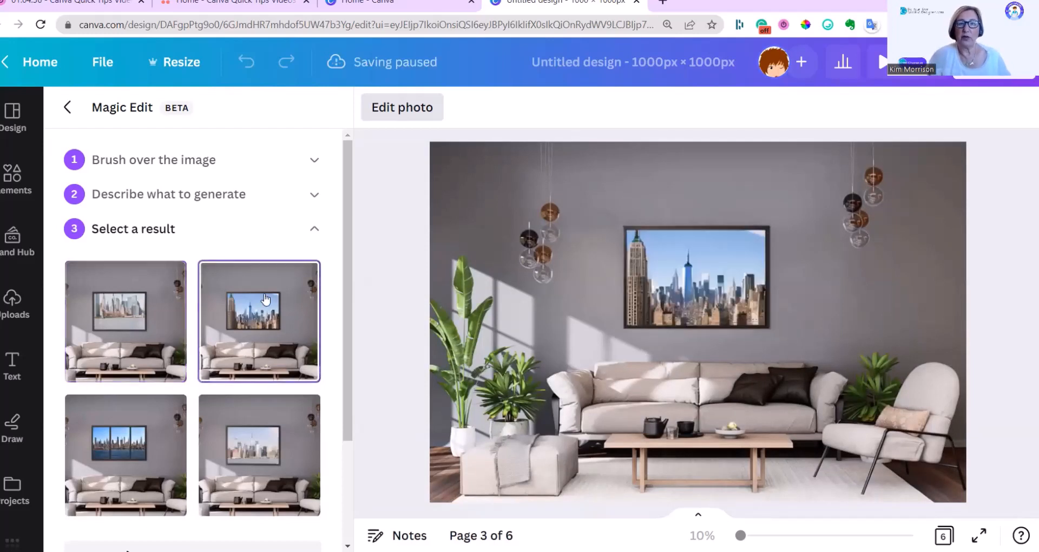
click(120, 451)
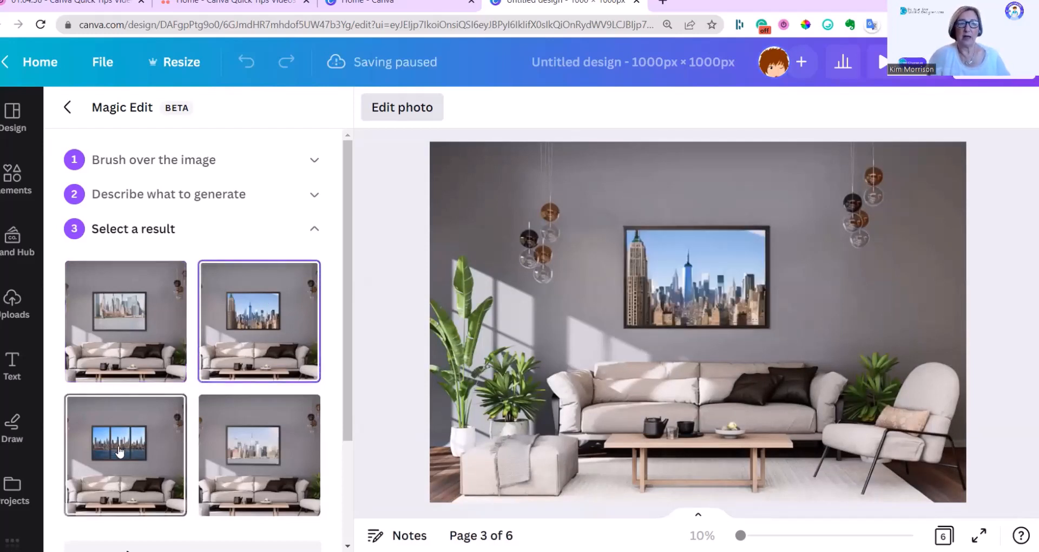
click(247, 443)
click(136, 451)
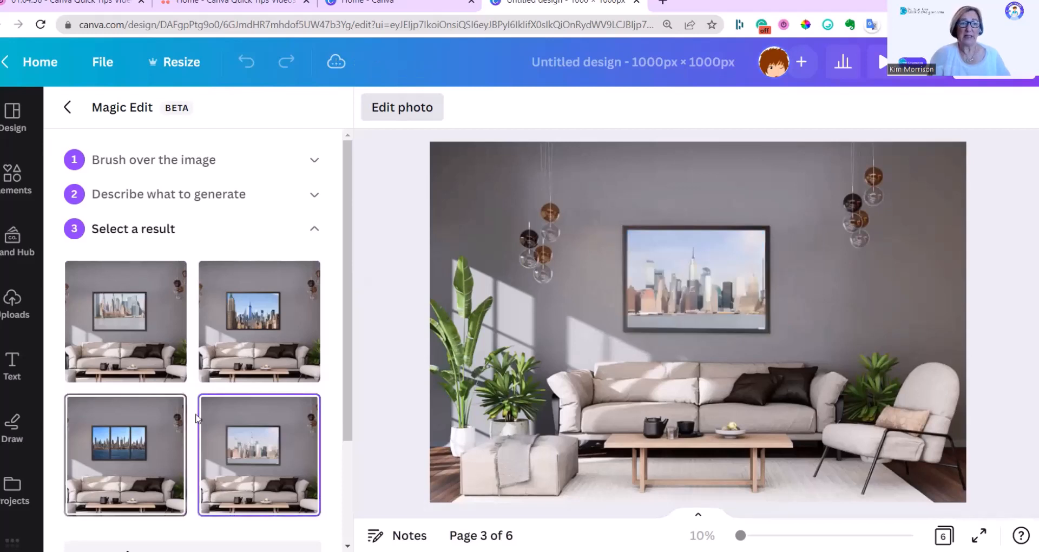
scroll(138, 318, down, 3)
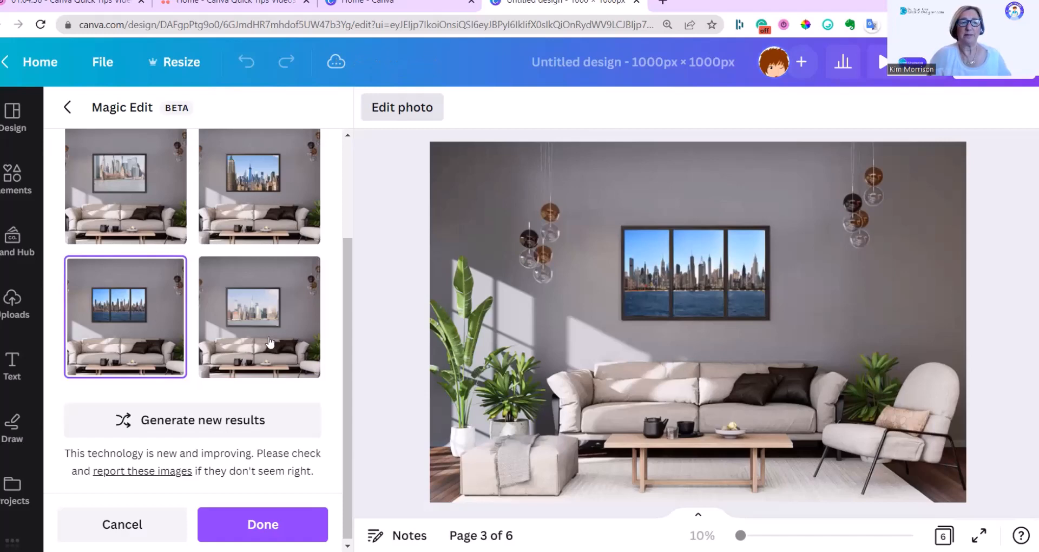
click(257, 524)
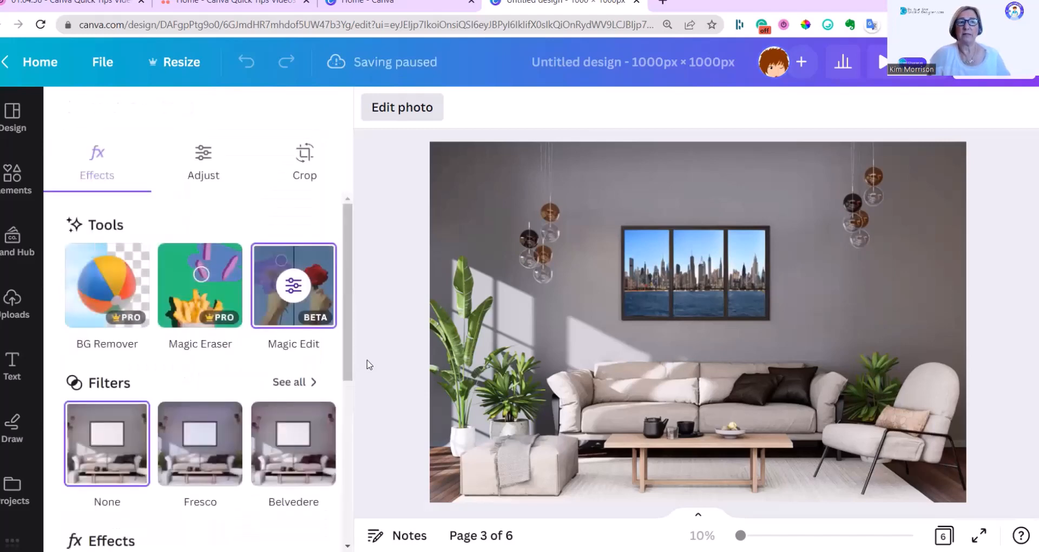
Step: Open the handbag photo on page 4 in Magic Eraser and erase the orange shoe along with its leftover traces
scroll(541, 330, down, 6)
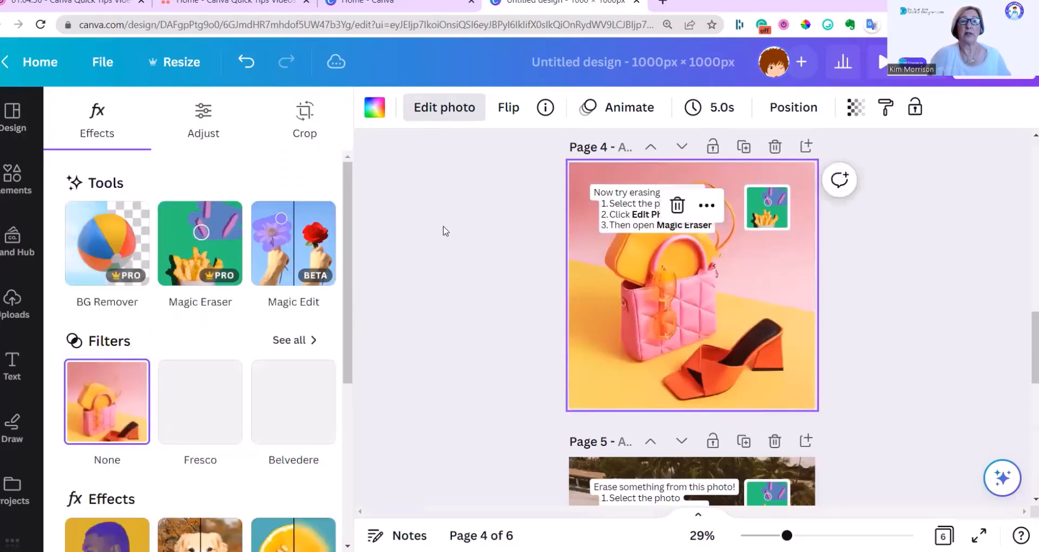
click(203, 254)
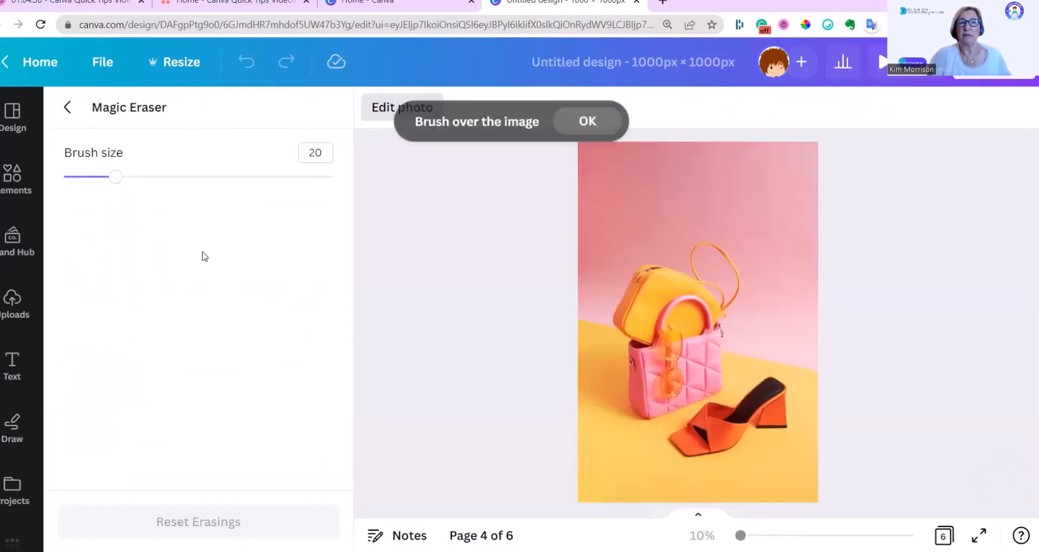
mouse_move(707, 443)
mouse_down()
mouse_move(762, 427)
mouse_move(795, 404)
mouse_move(774, 401)
mouse_move(667, 461)
mouse_move(695, 434)
mouse_move(784, 391)
mouse_move(758, 385)
mouse_move(666, 430)
mouse_move(663, 440)
mouse_move(703, 460)
mouse_up()
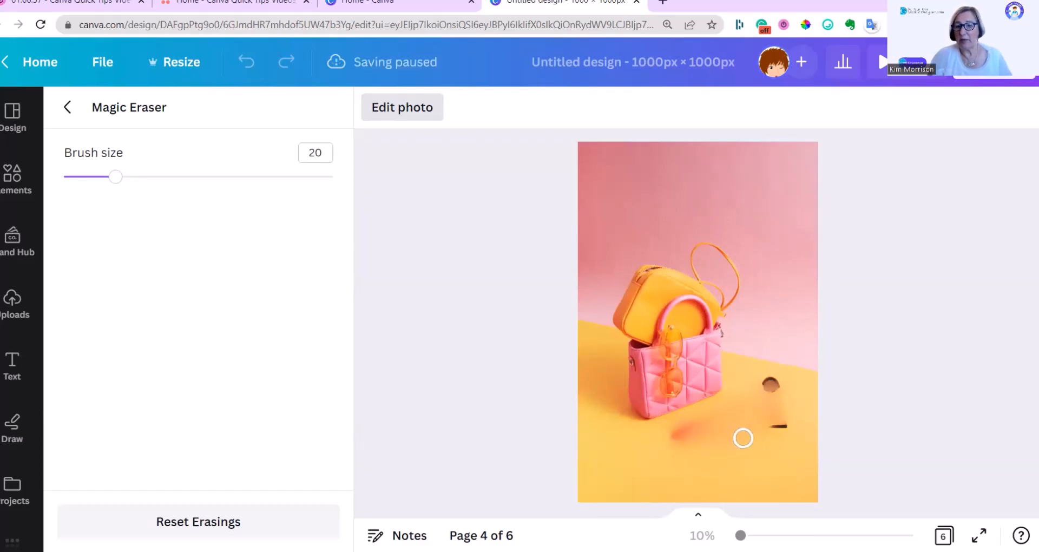
mouse_move(773, 427)
mouse_down()
mouse_move(815, 419)
mouse_move(740, 391)
mouse_up()
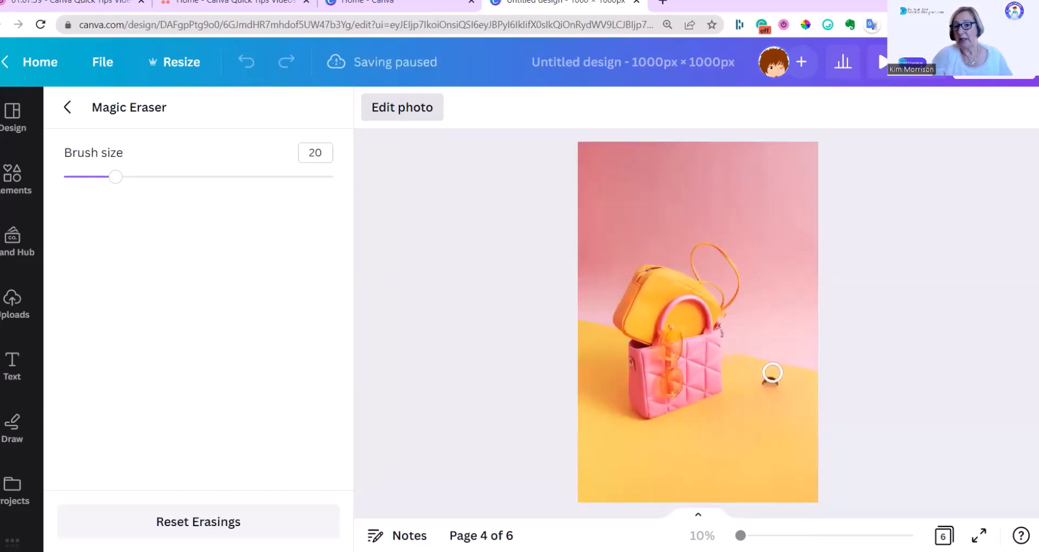
mouse_move(772, 373)
mouse_down()
mouse_move(761, 412)
mouse_move(778, 379)
mouse_up()
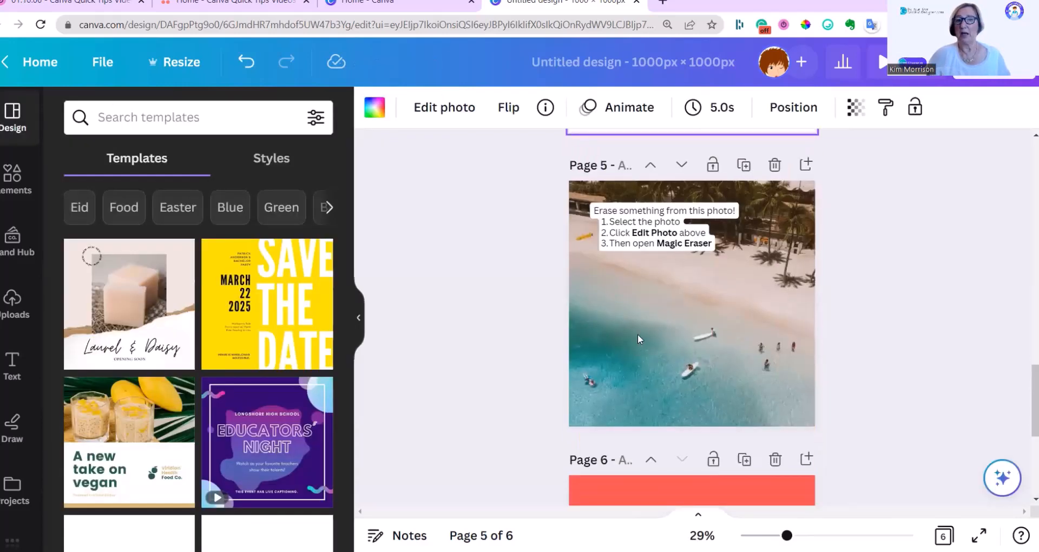
Step: Open the beach photo on page 5 in Magic Eraser and erase the upper white board with the person beside it
click(639, 334)
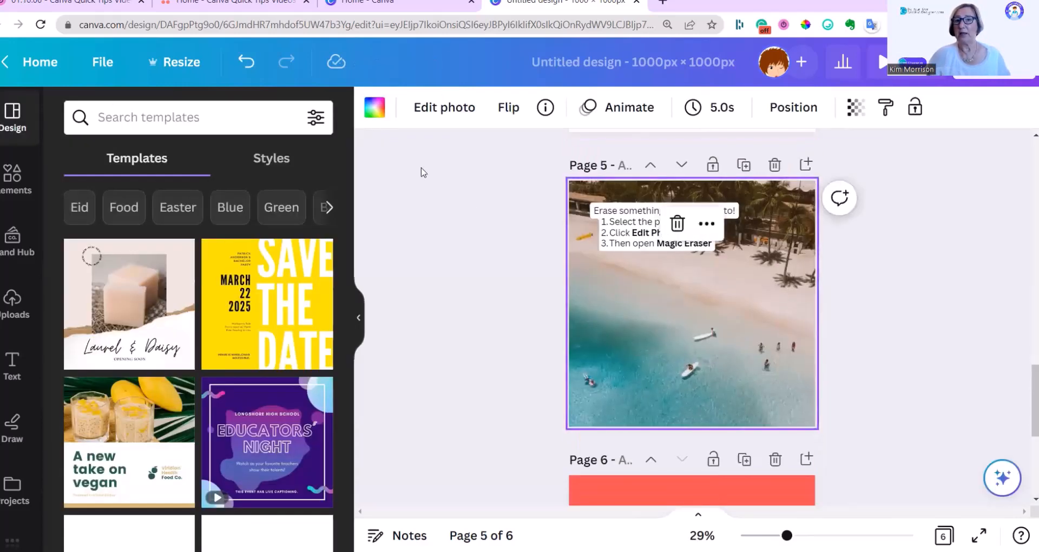
click(450, 110)
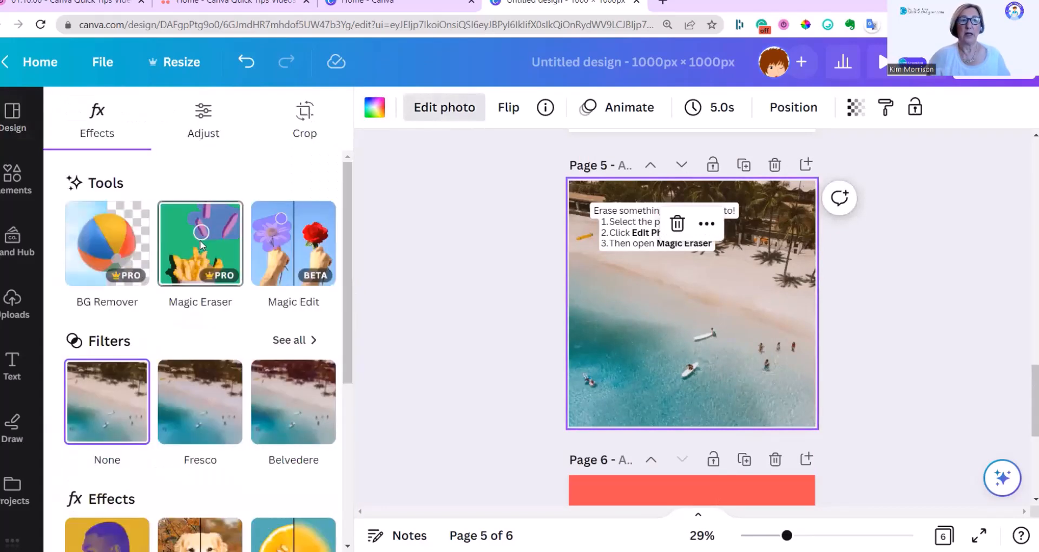
click(200, 244)
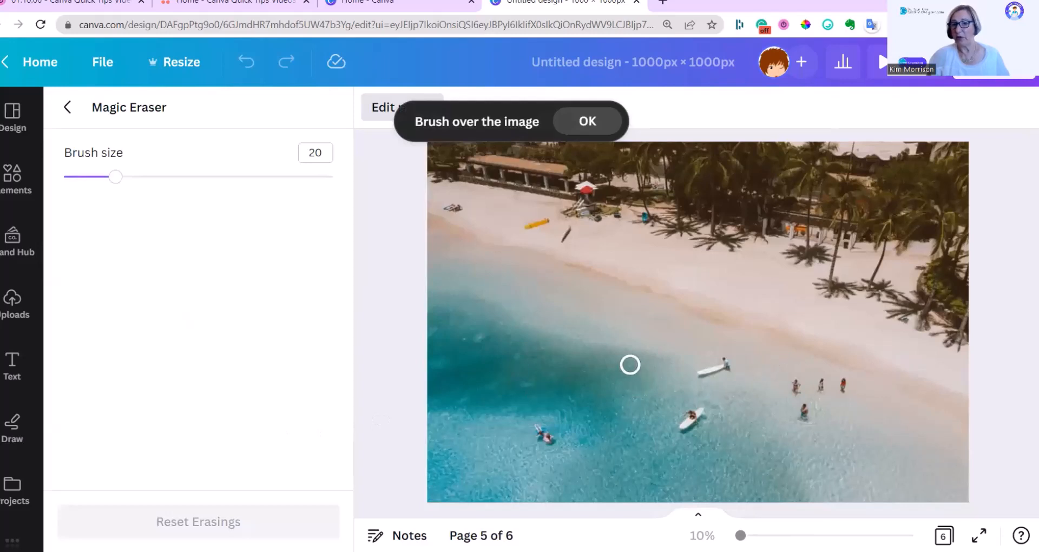
mouse_move(726, 357)
mouse_down()
mouse_move(693, 370)
mouse_move(739, 374)
mouse_up()
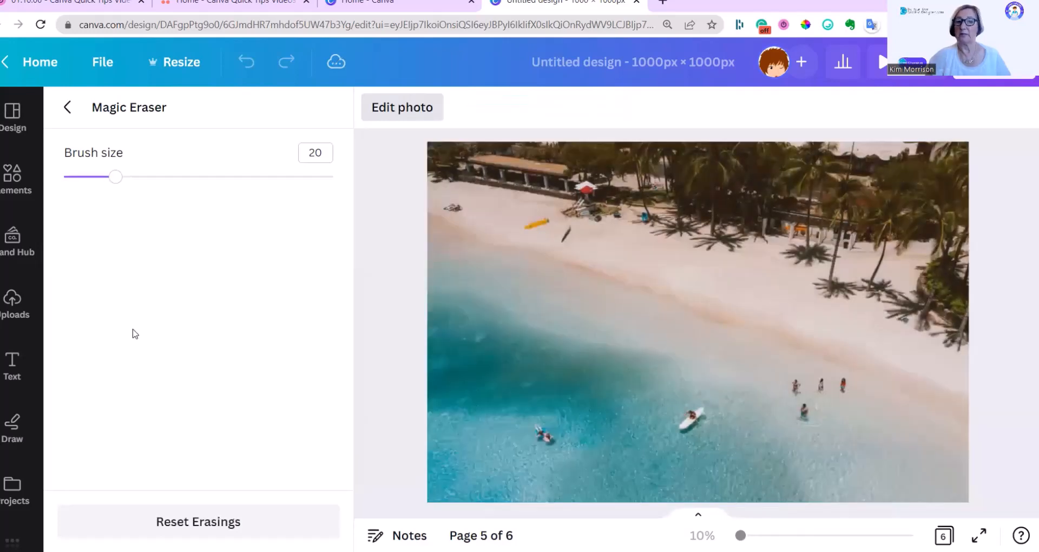